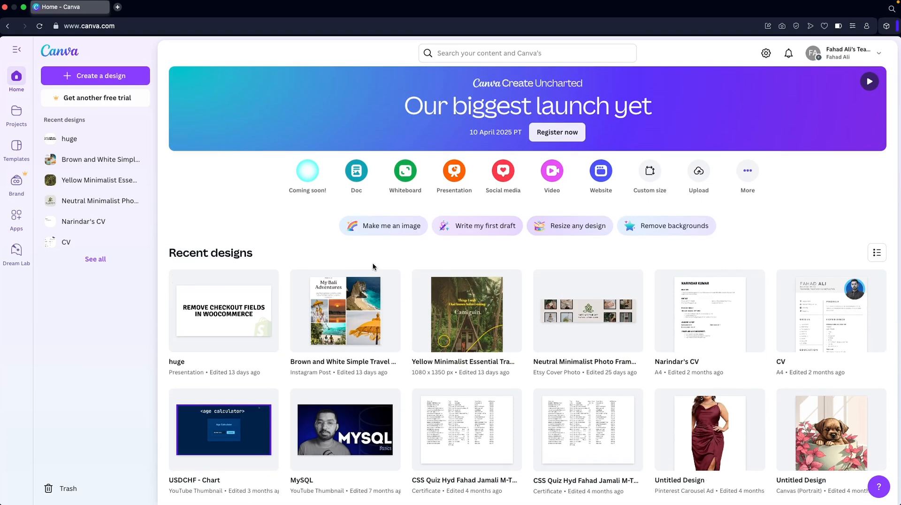
# - Create a custom-size design with a width of 1080 px using the suggested Your Story 1080 × 1920 px format
pyautogui.click(651, 175)
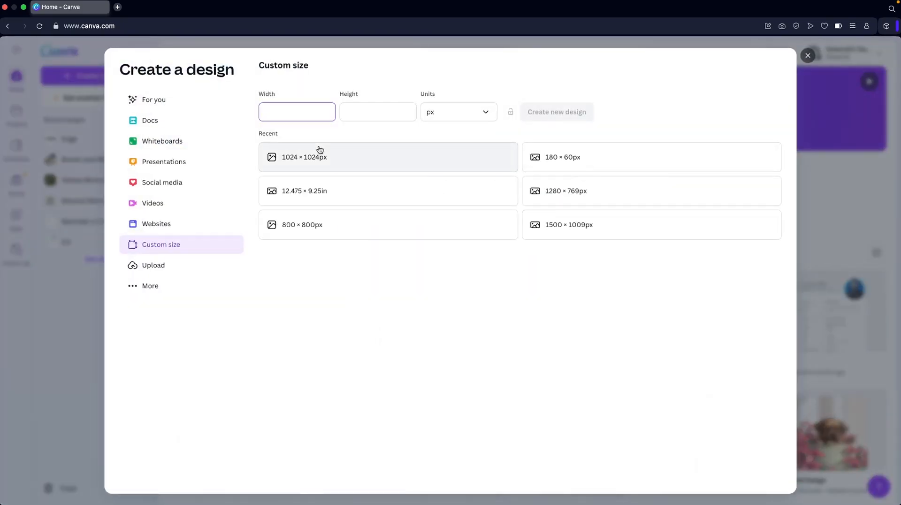
pyautogui.write('1080')
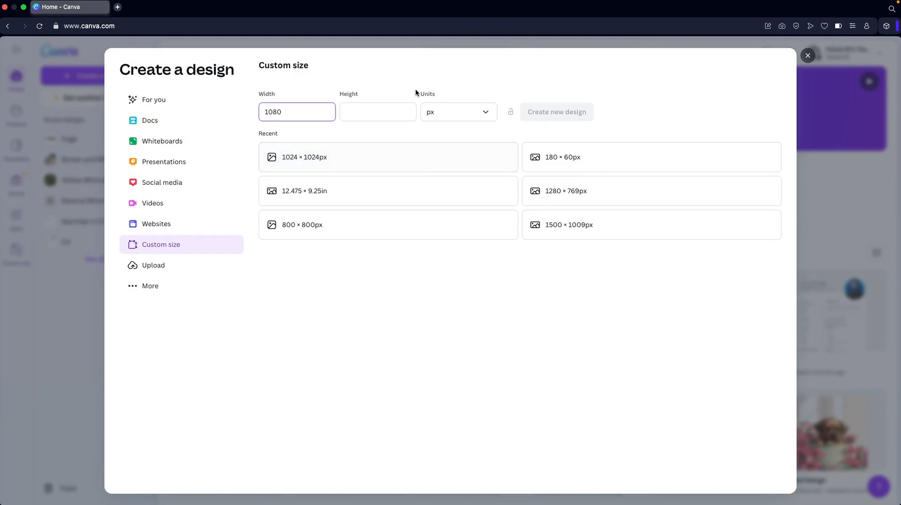
pyautogui.press('Tab')
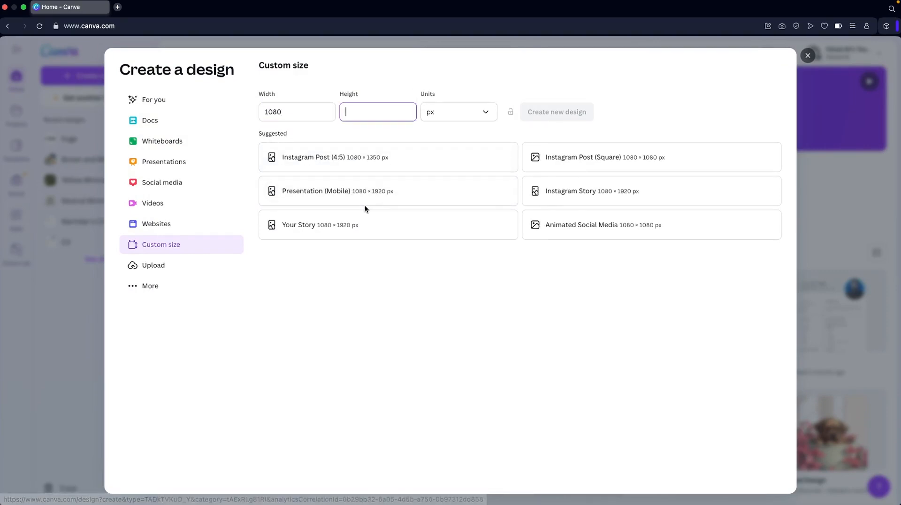
pyautogui.click(341, 230)
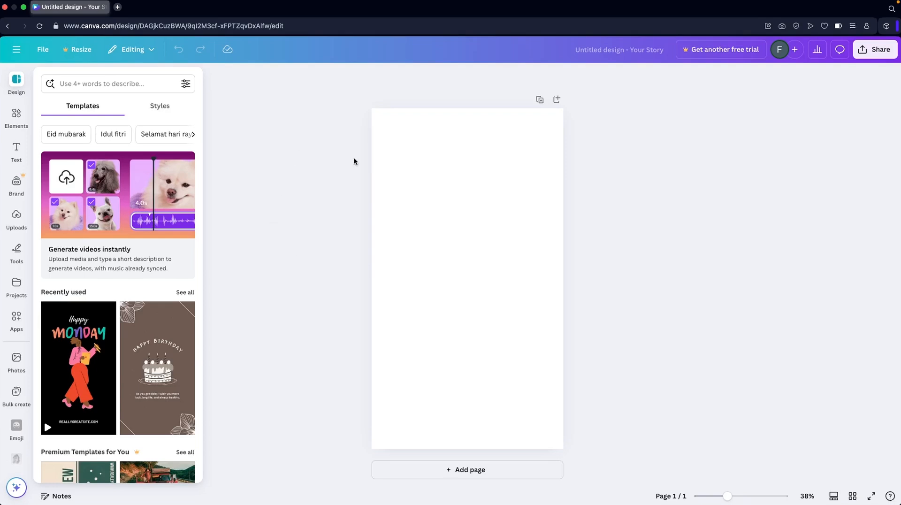
# - Show the rulers and guides for the design
pyautogui.click(42, 50)
pyautogui.moveTo(161, 162)
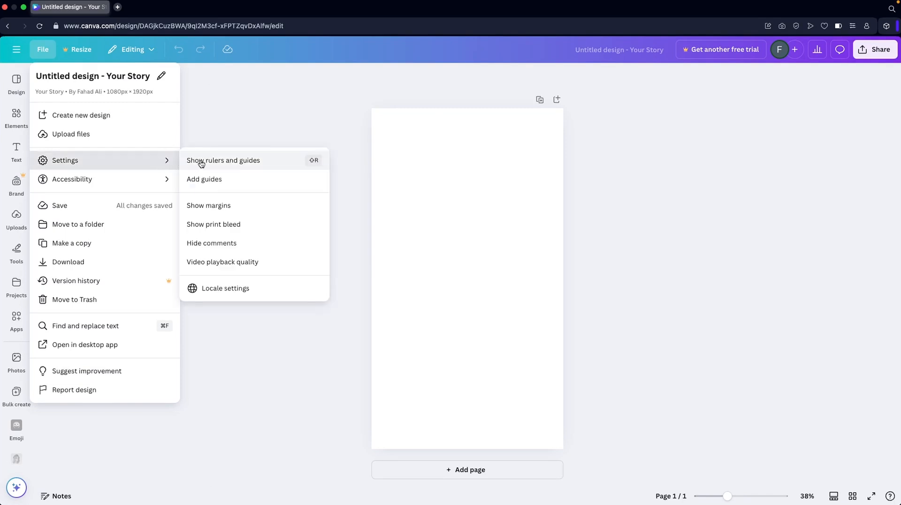
pyautogui.click(253, 162)
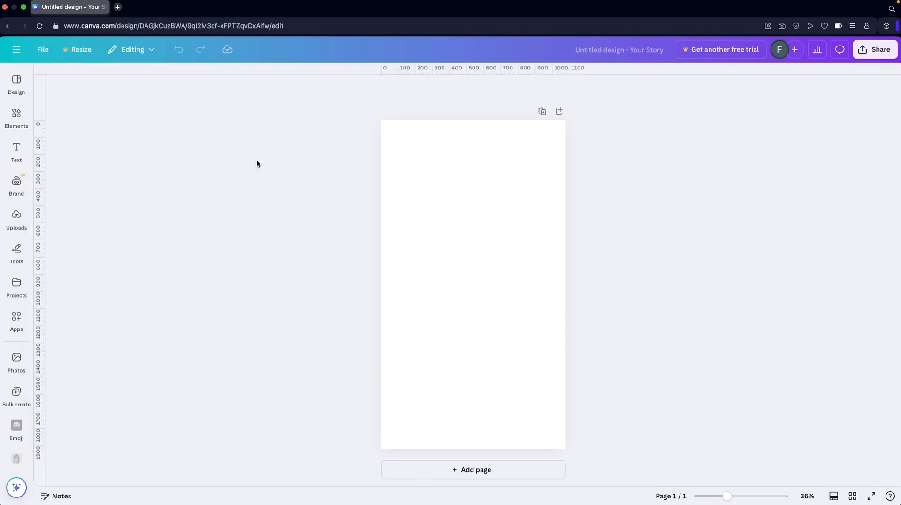
# - Search the elements for "square" and add the Rectangle shape to the page
pyautogui.moveTo(15, 117)
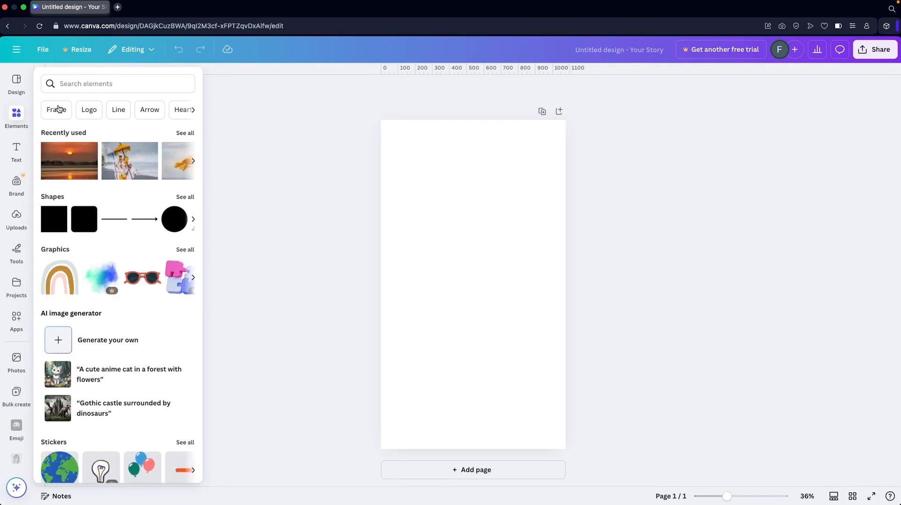
pyautogui.click(81, 84)
pyautogui.write('sq')
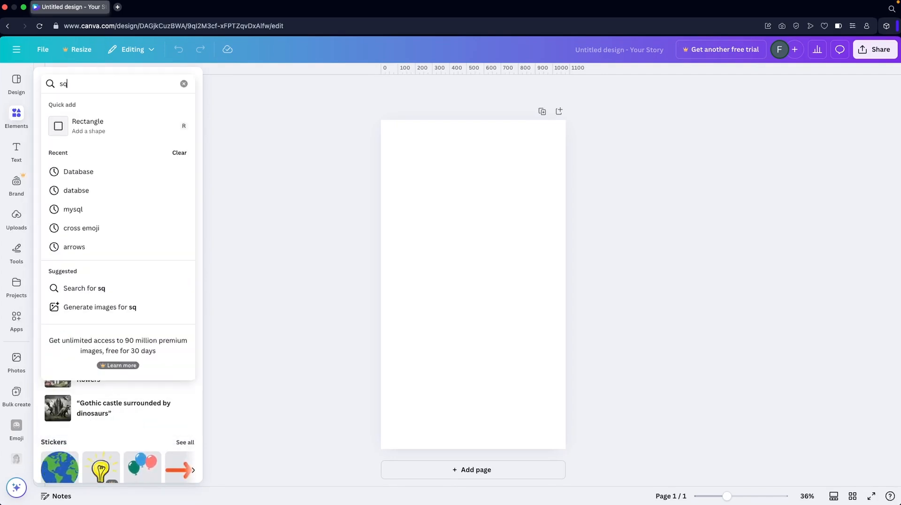
pyautogui.write('uare')
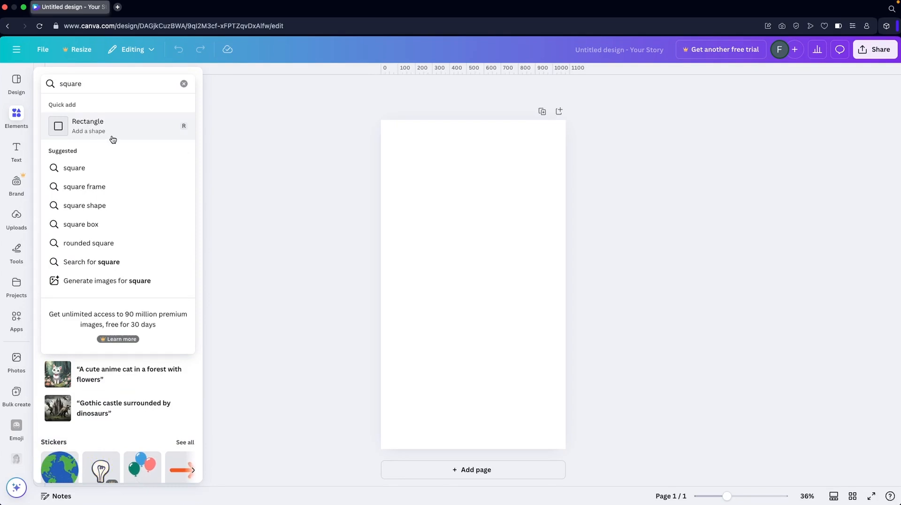
pyautogui.click(95, 125)
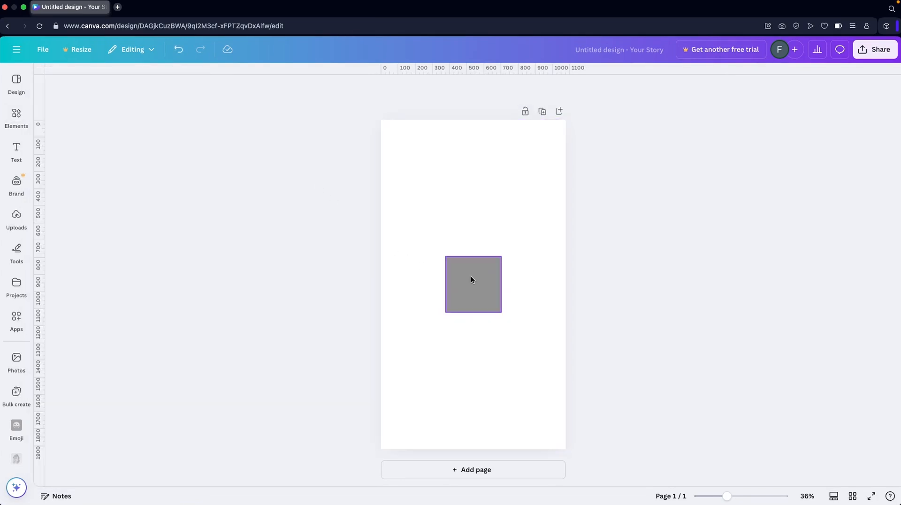
# - Move the grey square into the page's top-left corner and enlarge it to about 390 px wide
pyautogui.moveTo(472, 277); pyautogui.dragTo(404, 145)
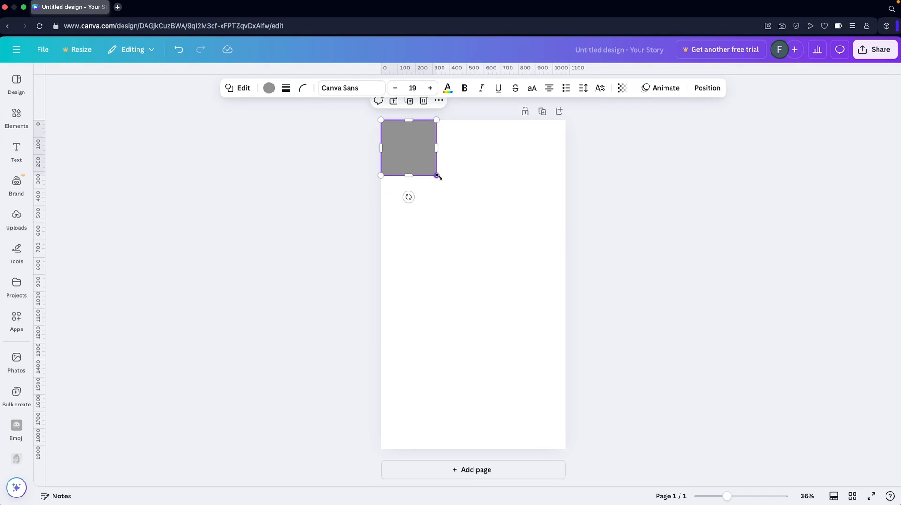
pyautogui.moveTo(438, 176); pyautogui.dragTo(448, 188)
pyautogui.click(438, 211)
pyautogui.click(410, 169)
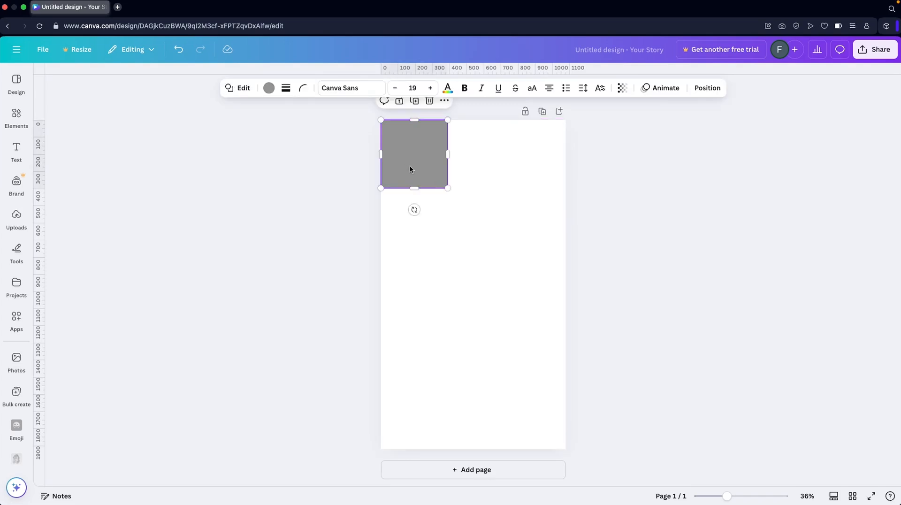
# - Duplicate the grey square and place the copy in the page's bottom-left corner
pyautogui.rightClick(409, 169)
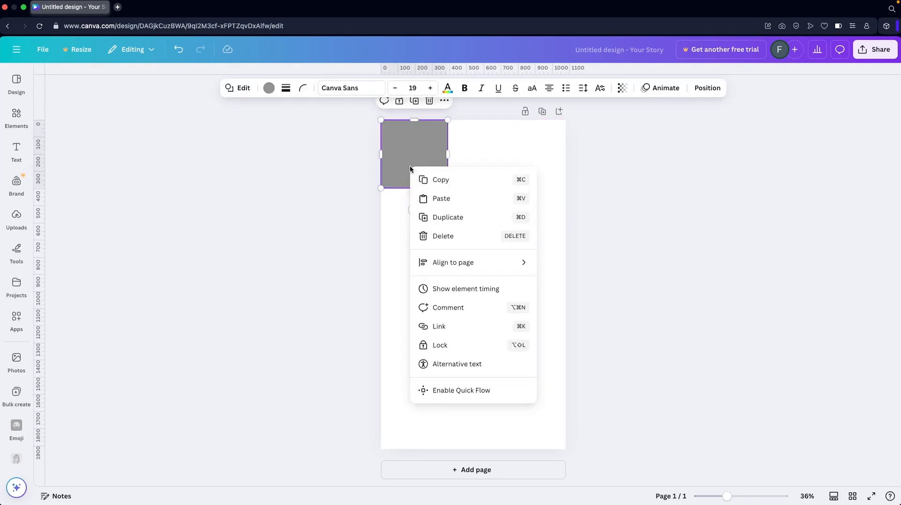
pyautogui.click(449, 216)
pyautogui.moveTo(423, 152); pyautogui.dragTo(422, 410)
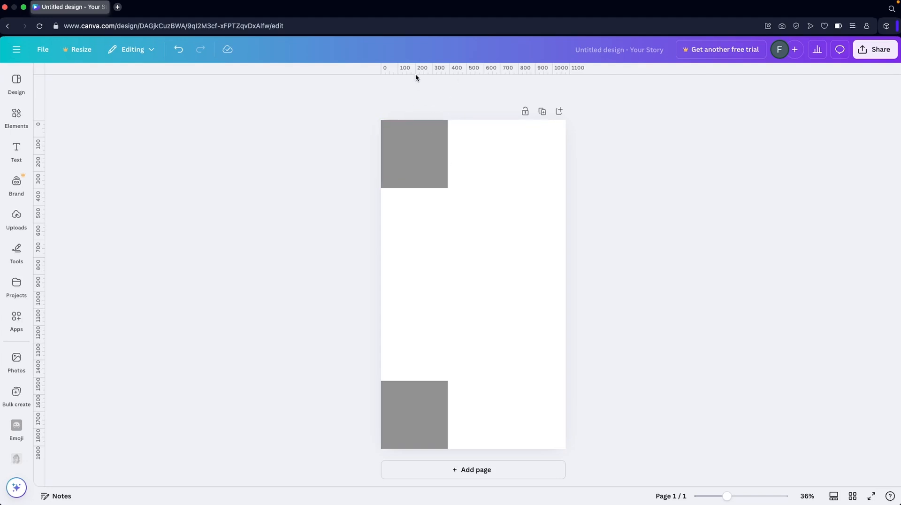
# - Place horizontal guides at the upper square's bottom edge and the lower square's top edge, and delete both squares
pyautogui.moveTo(414, 71); pyautogui.dragTo(412, 188)
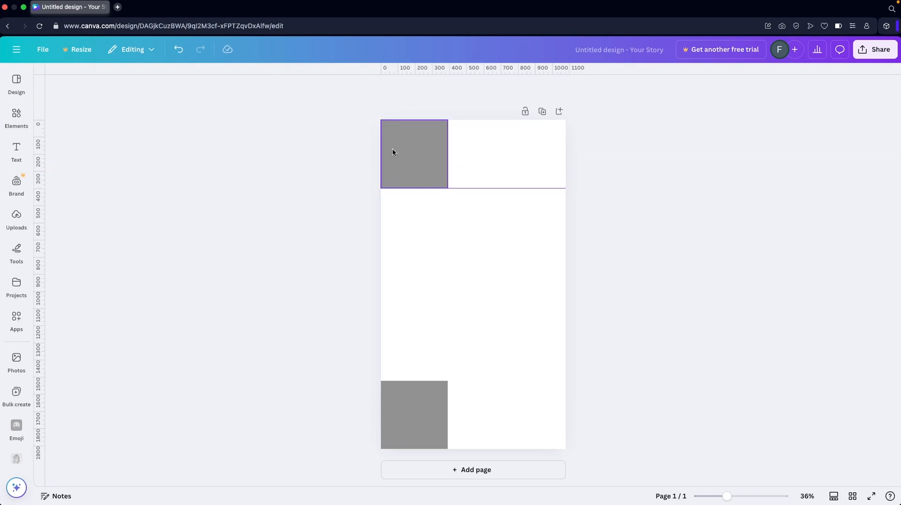
pyautogui.moveTo(409, 67); pyautogui.dragTo(402, 380)
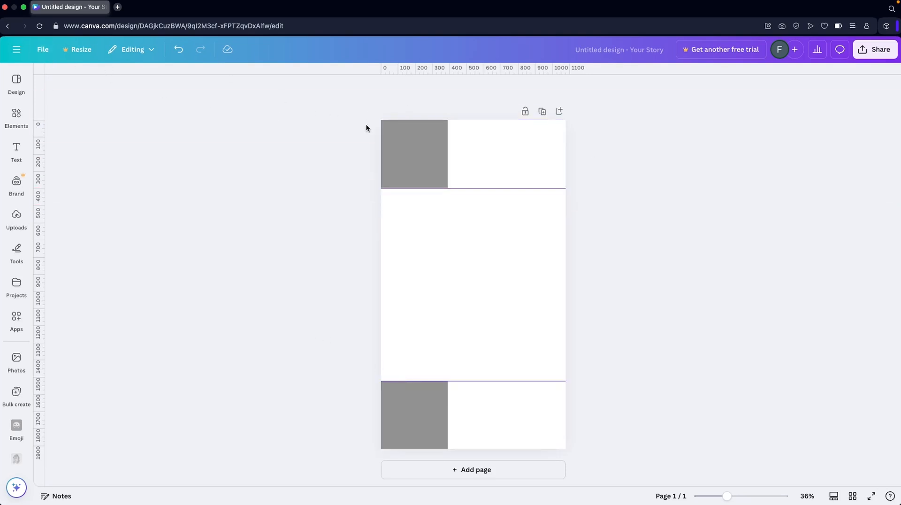
pyautogui.click(390, 151)
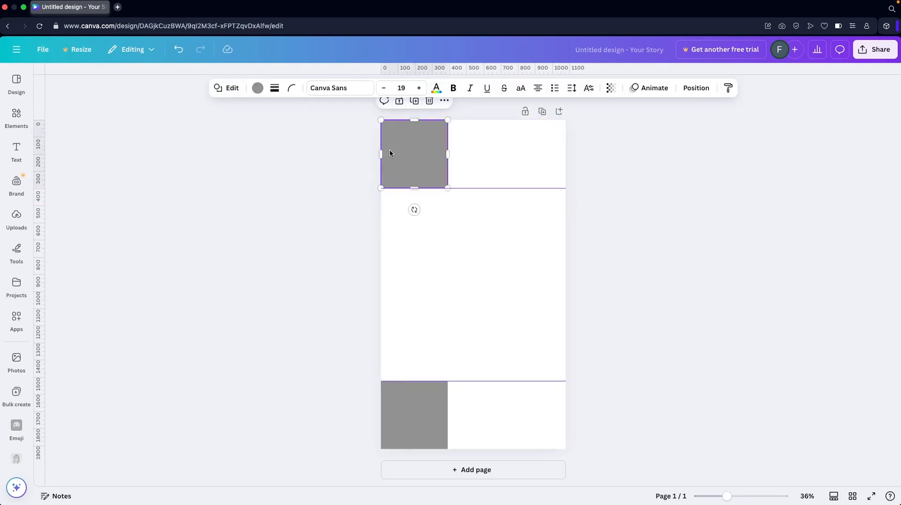
pyautogui.press('Delete')
pyautogui.click(432, 419)
pyautogui.press('Delete')
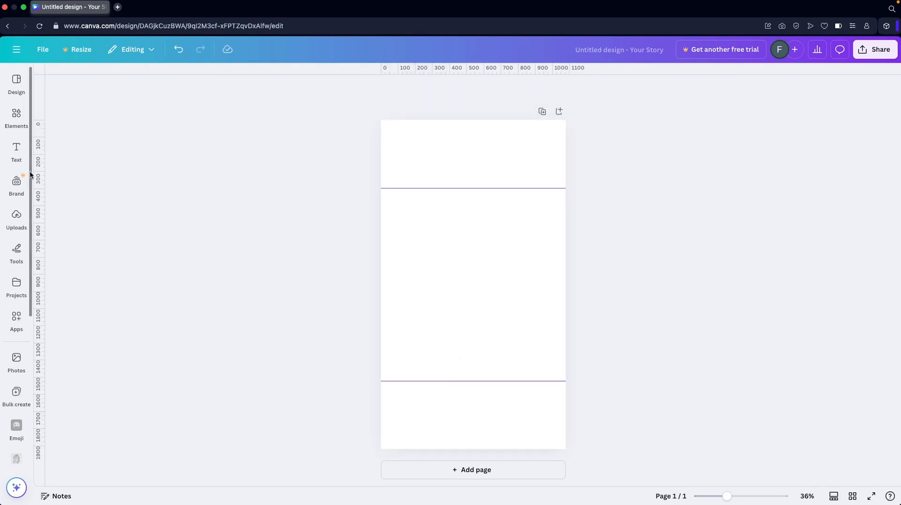
# - Place vertical guides about 110 px inside the page's left and right edges and lock the guides
pyautogui.moveTo(38, 175); pyautogui.dragTo(399, 174)
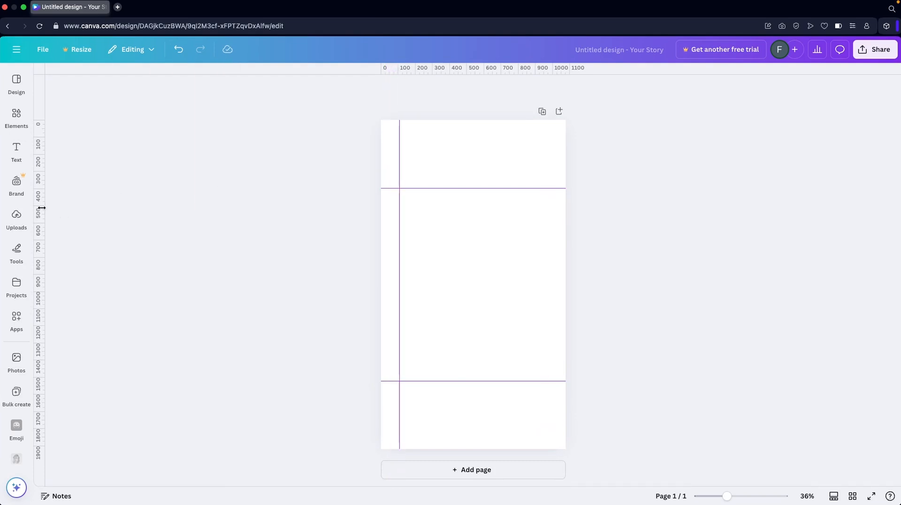
pyautogui.moveTo(41, 208); pyautogui.dragTo(548, 166)
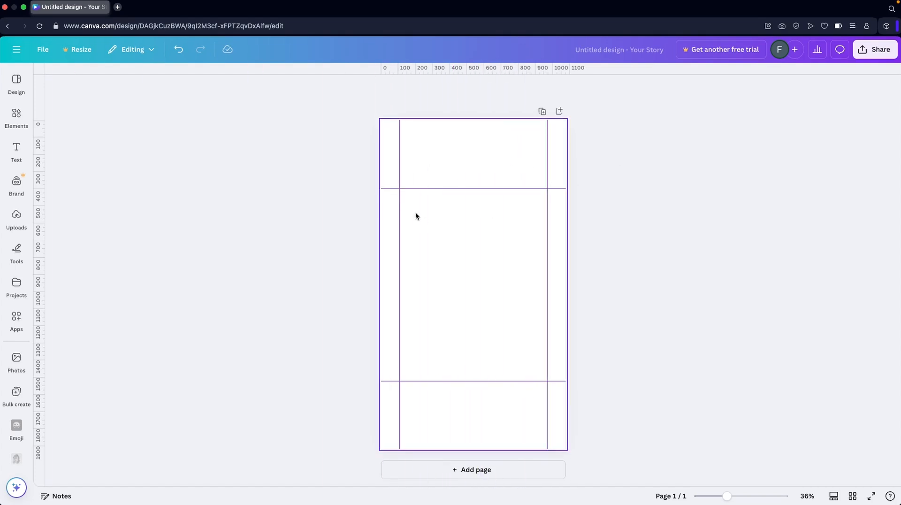
pyautogui.click(42, 48)
pyautogui.moveTo(166, 160)
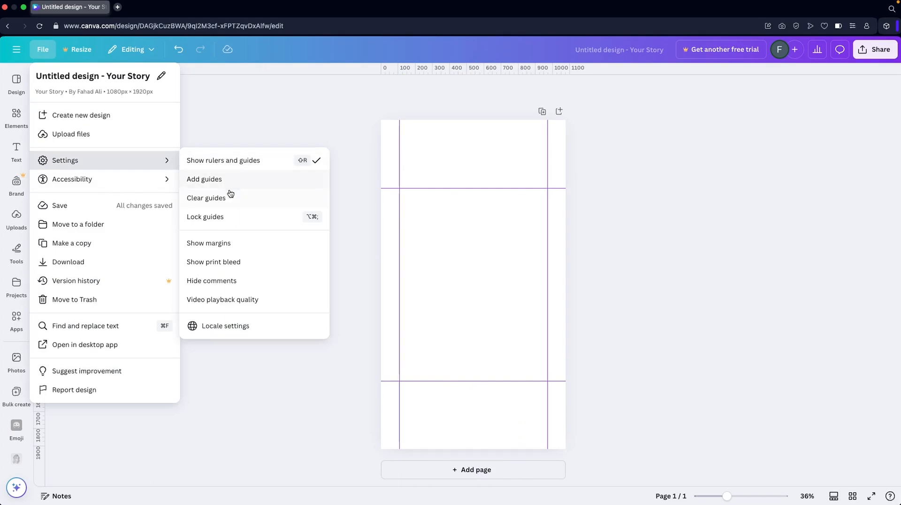
pyautogui.click(220, 222)
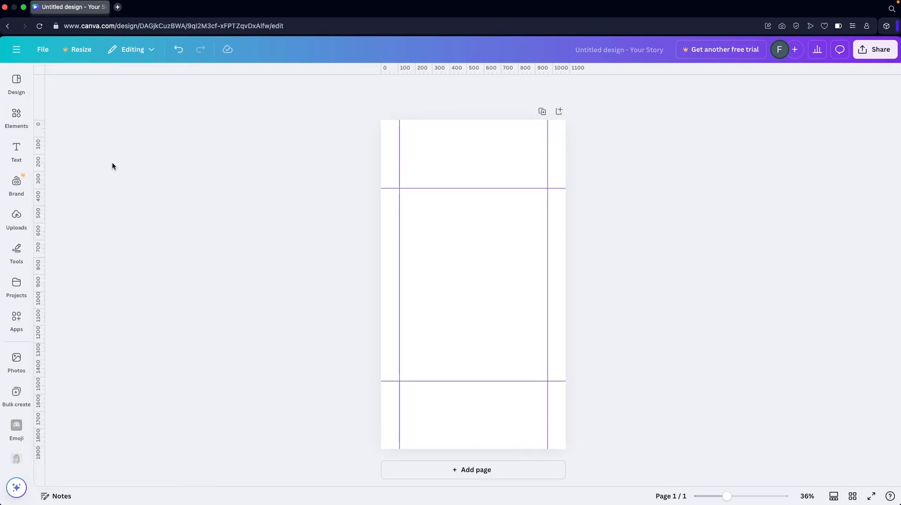
# - Add a square shape from the elements and stretch it to cover the whole page
pyautogui.click(16, 115)
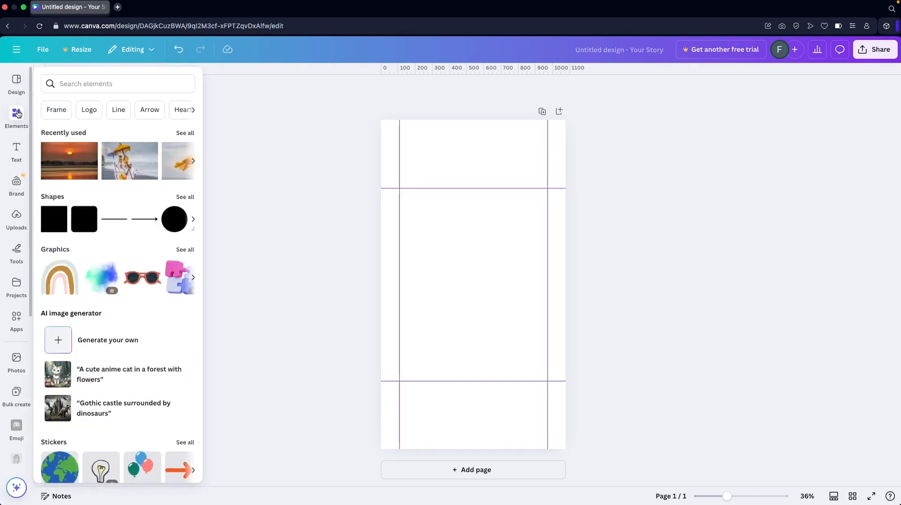
pyautogui.click(62, 225)
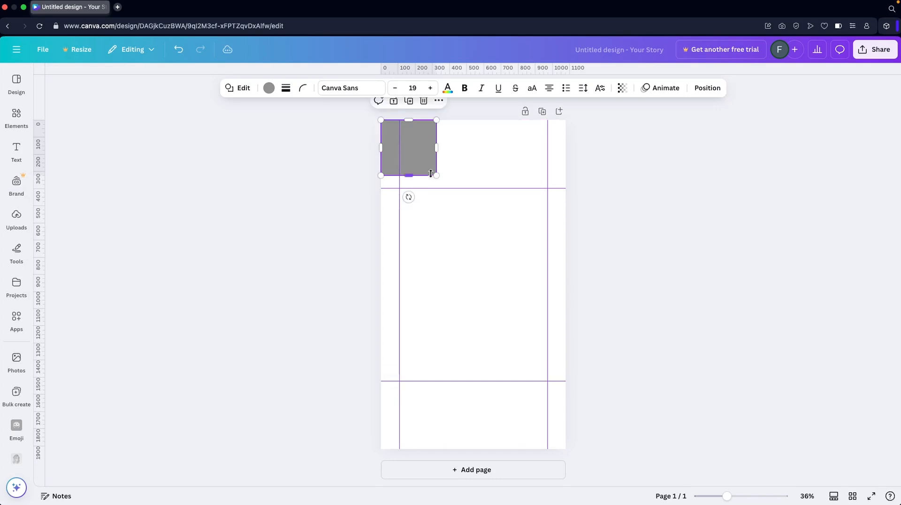
pyautogui.moveTo(437, 177); pyautogui.dragTo(566, 449)
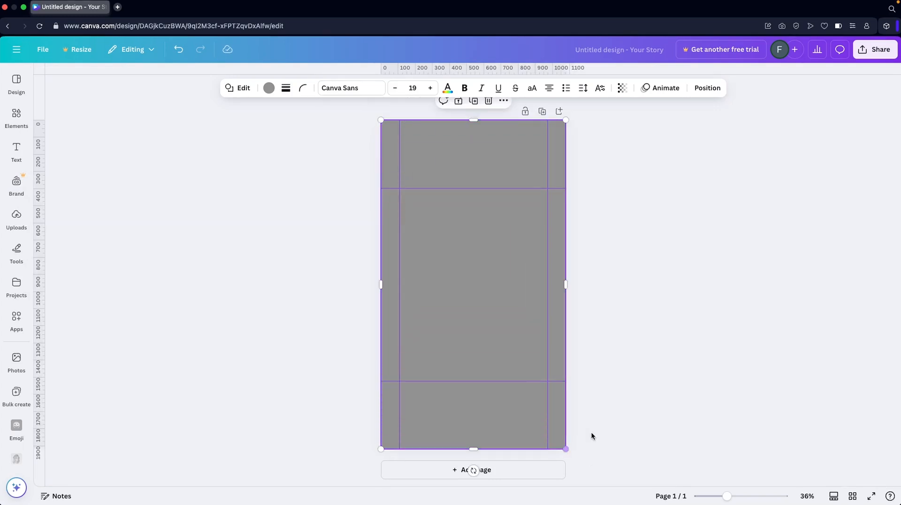
# - Try several default gradients on the full-page shape and fill it with the red-to-orange gradient
pyautogui.click(269, 88)
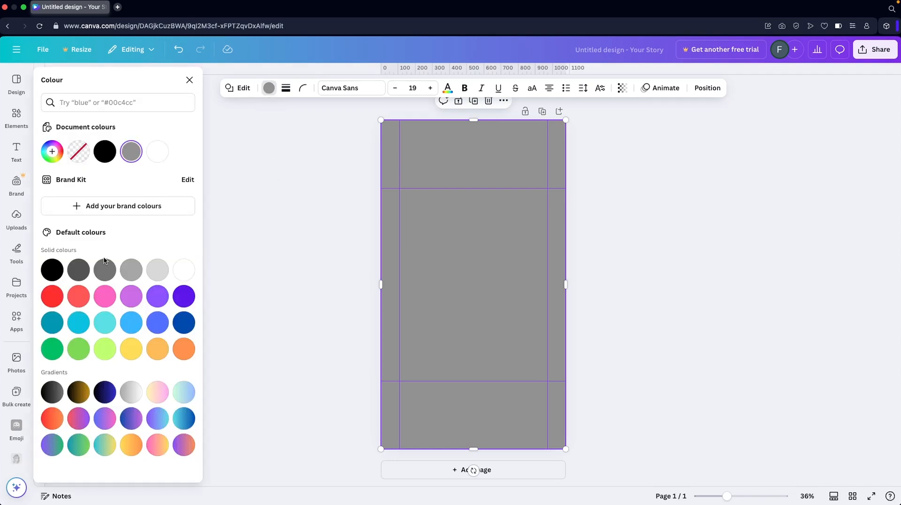
pyautogui.click(163, 419)
pyautogui.click(155, 392)
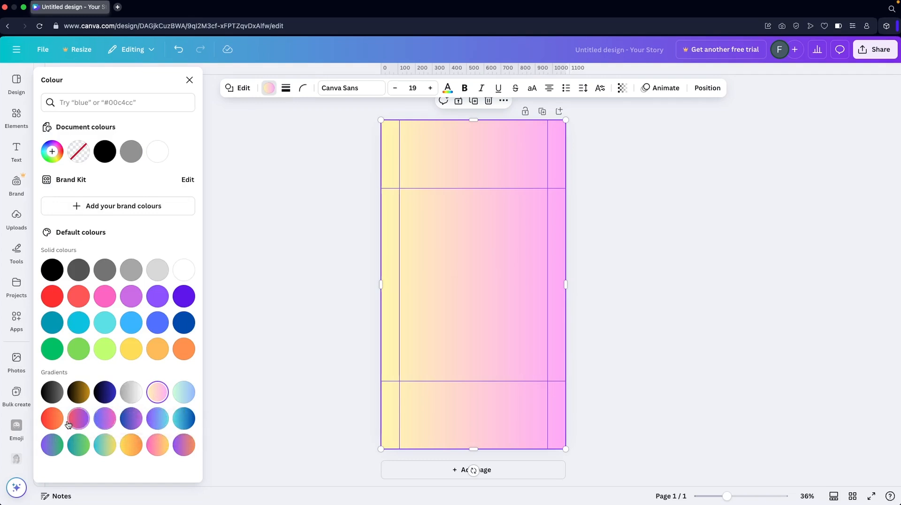
pyautogui.click(52, 418)
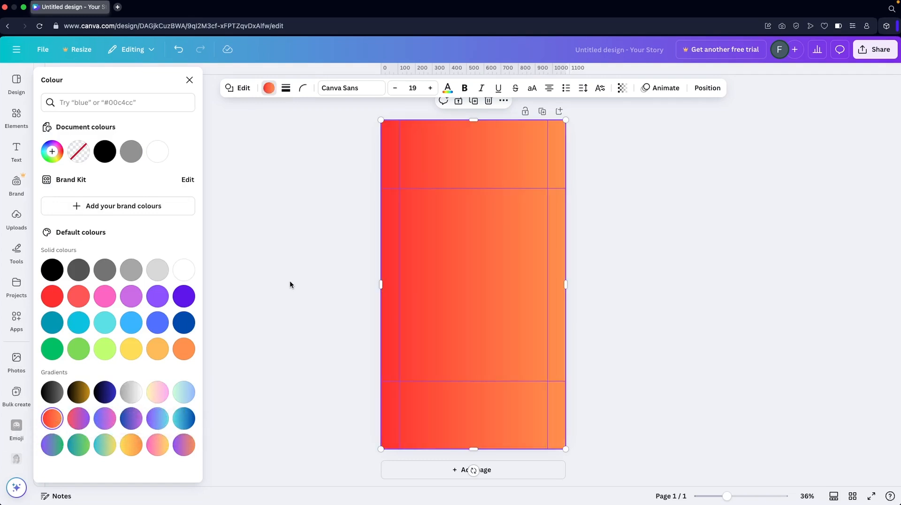
# - Change the background shape's gradient style to radial, with red in the centre and orange around it
pyautogui.click(52, 151)
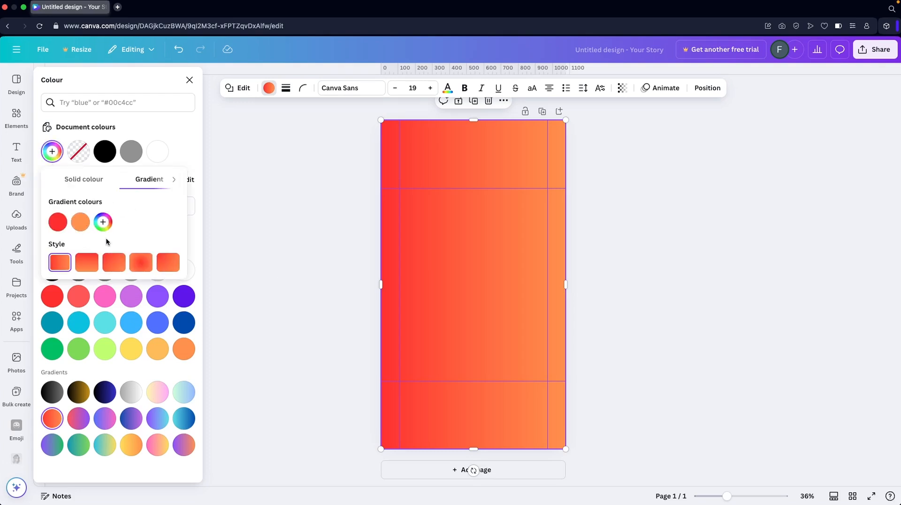
pyautogui.click(88, 267)
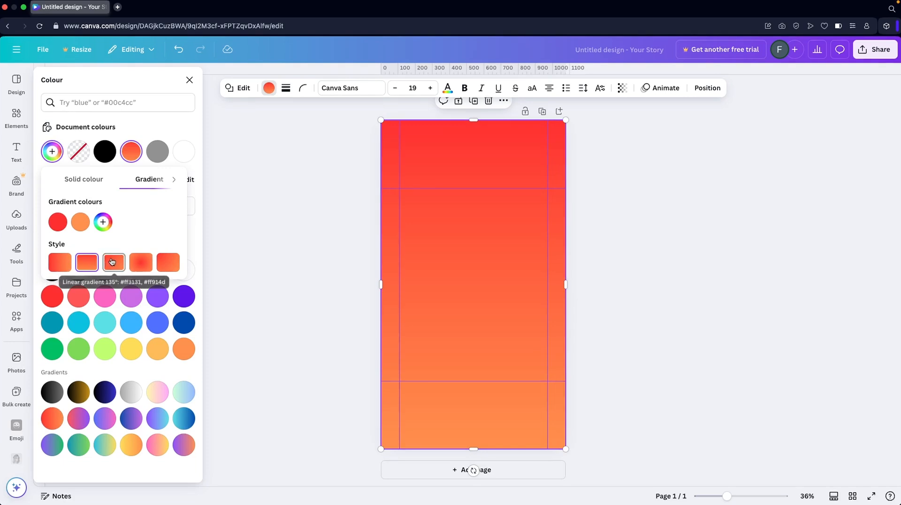
pyautogui.click(135, 258)
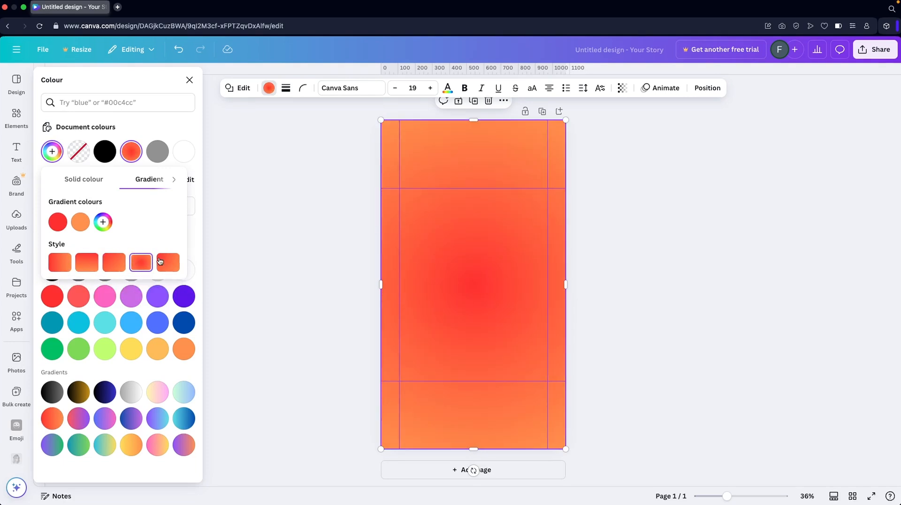
pyautogui.click(190, 81)
pyautogui.moveTo(17, 98)
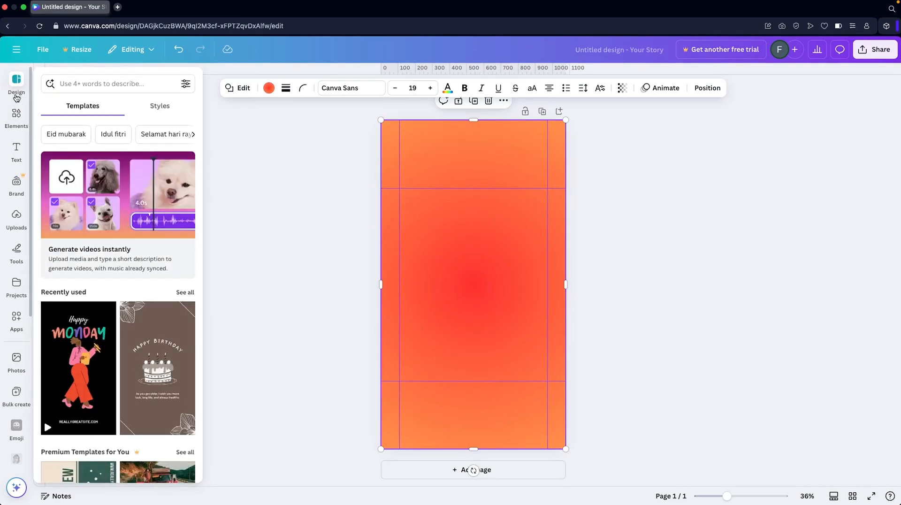
pyautogui.click(15, 149)
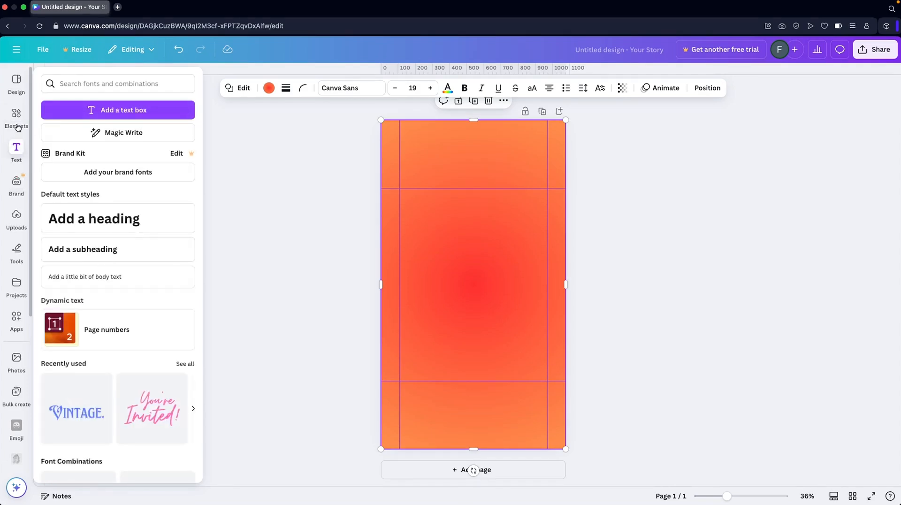
pyautogui.click(17, 92)
pyautogui.click(16, 115)
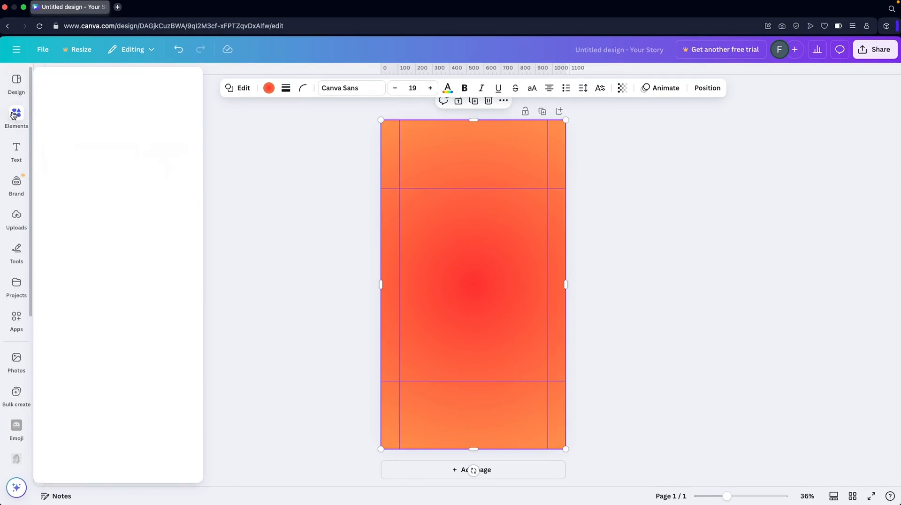
pyautogui.click(15, 149)
pyautogui.click(14, 146)
pyautogui.click(17, 114)
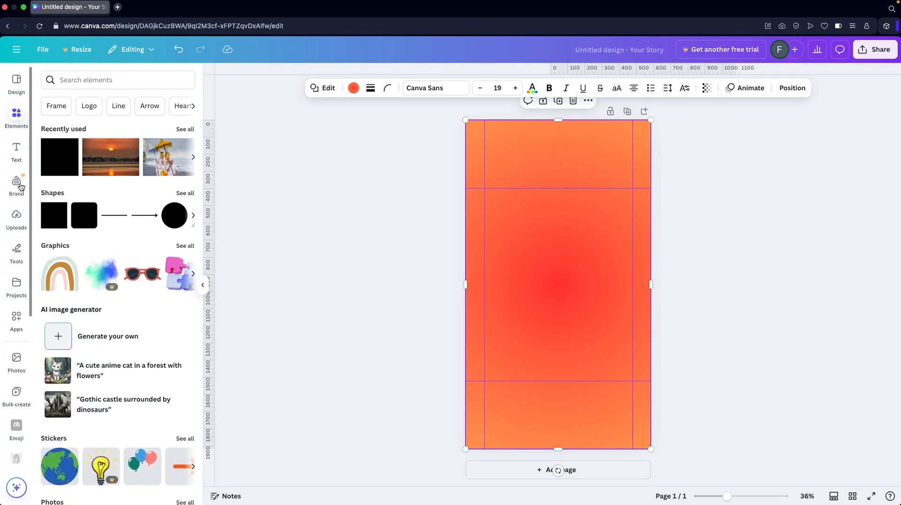
# - Add the "financial STRATEGY" font combination to the centre of the page
pyautogui.click(17, 149)
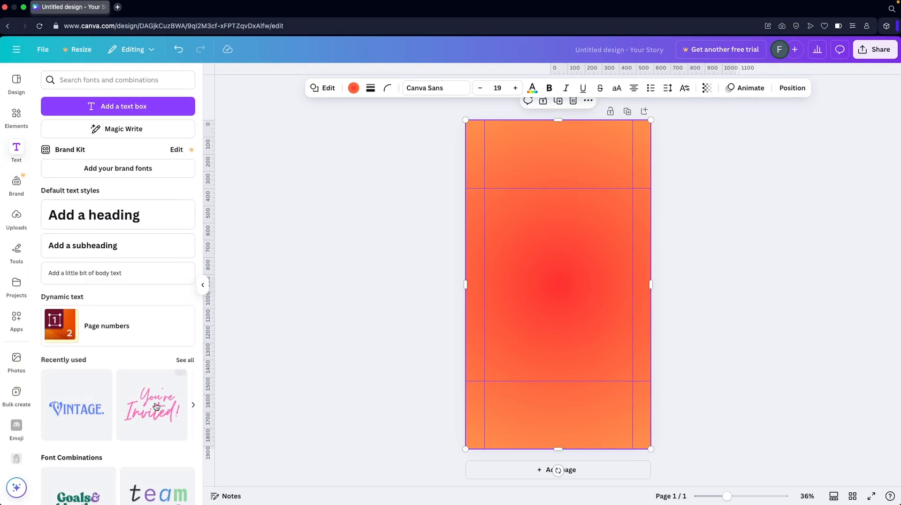
pyautogui.scroll(-5, 124, 377)
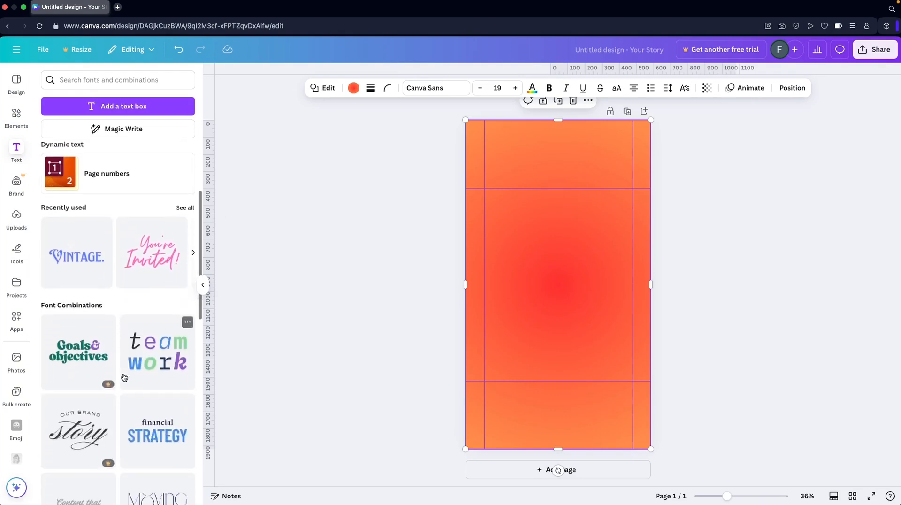
pyautogui.click(158, 432)
pyautogui.click(388, 269)
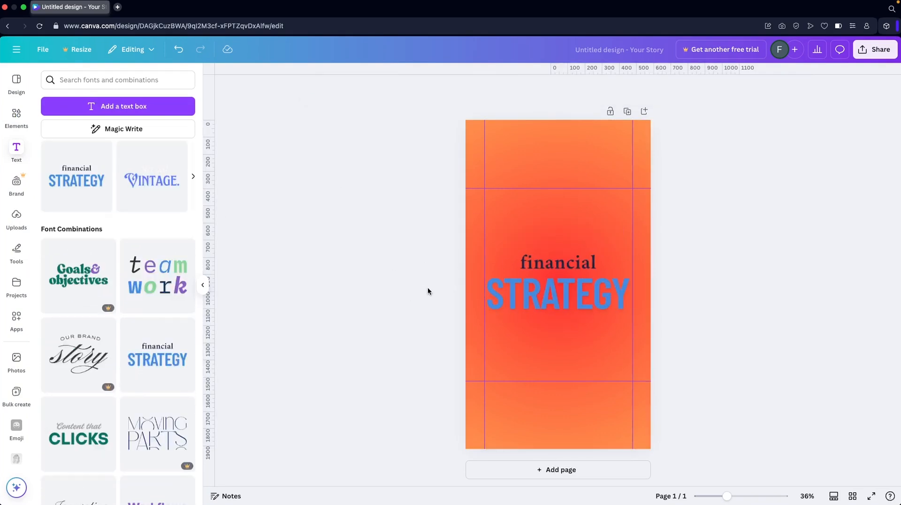
pyautogui.click(507, 289)
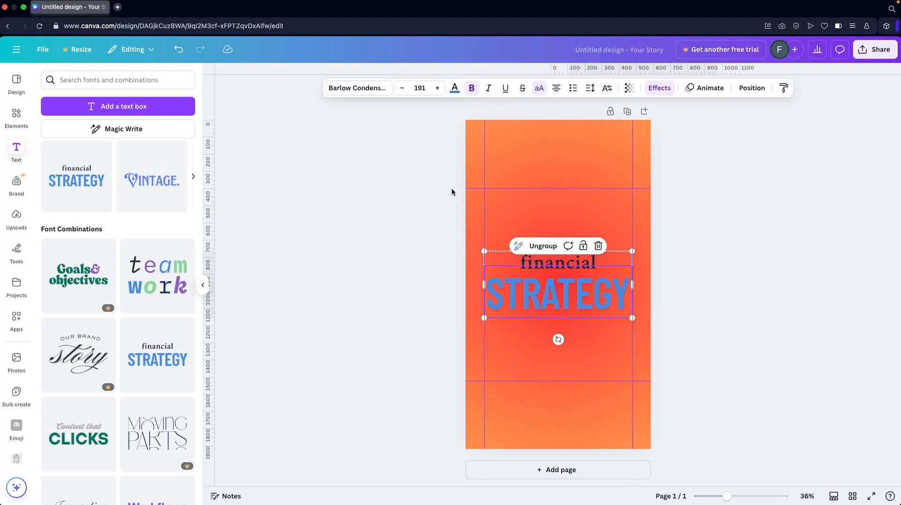
# - Try default gradients on the full-page background shape and fill it with the black-to-blue gradient
pyautogui.click(548, 135)
pyautogui.click(342, 89)
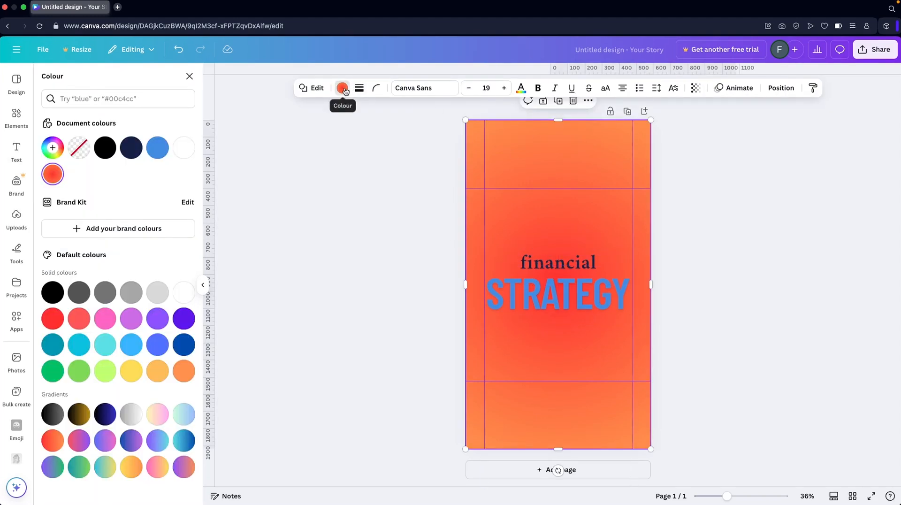
pyautogui.click(107, 424)
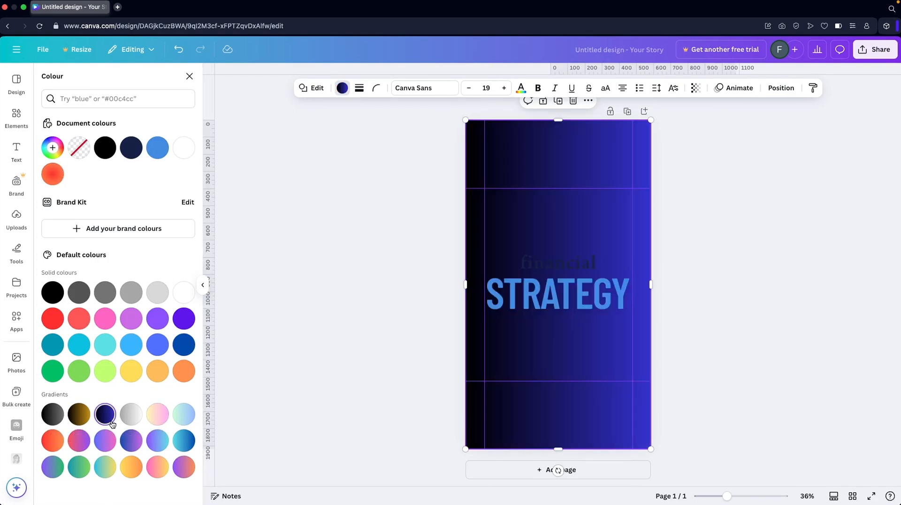
pyautogui.click(58, 419)
pyautogui.click(109, 416)
# - Change the background gradient's style to circular, starting with black in the page's top-left corner
pyautogui.click(53, 148)
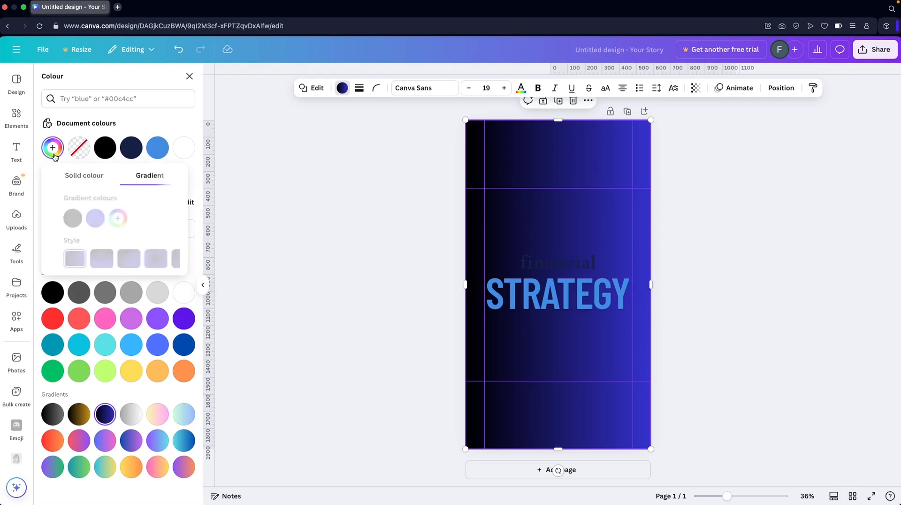
pyautogui.click(135, 258)
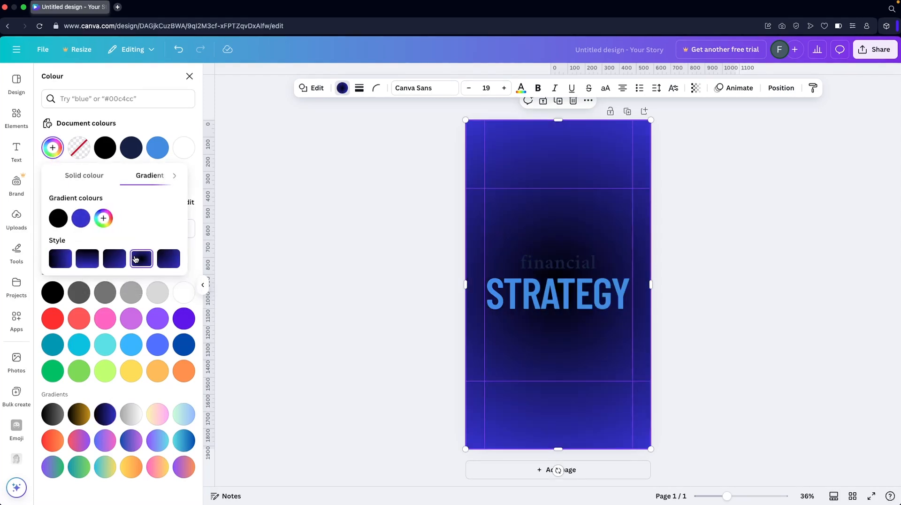
pyautogui.click(168, 258)
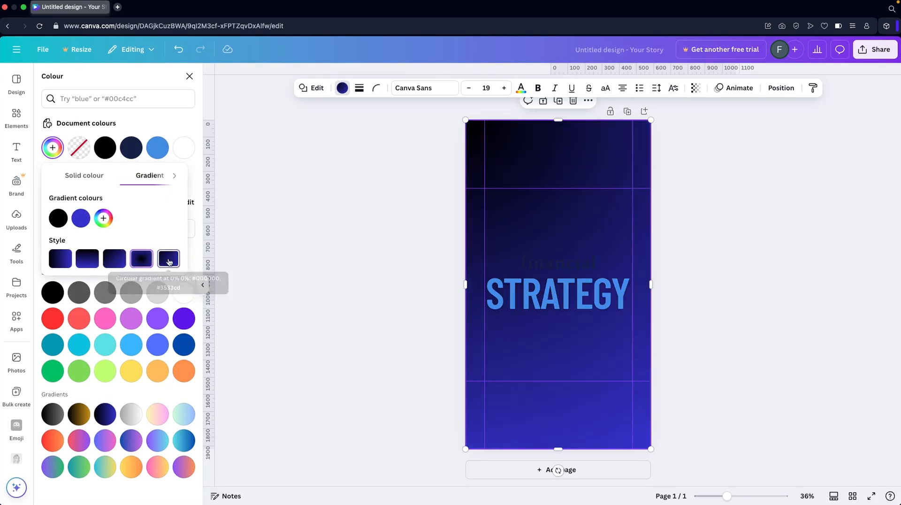
# - Change the text colour of the word "financial" to white
pyautogui.click(533, 268)
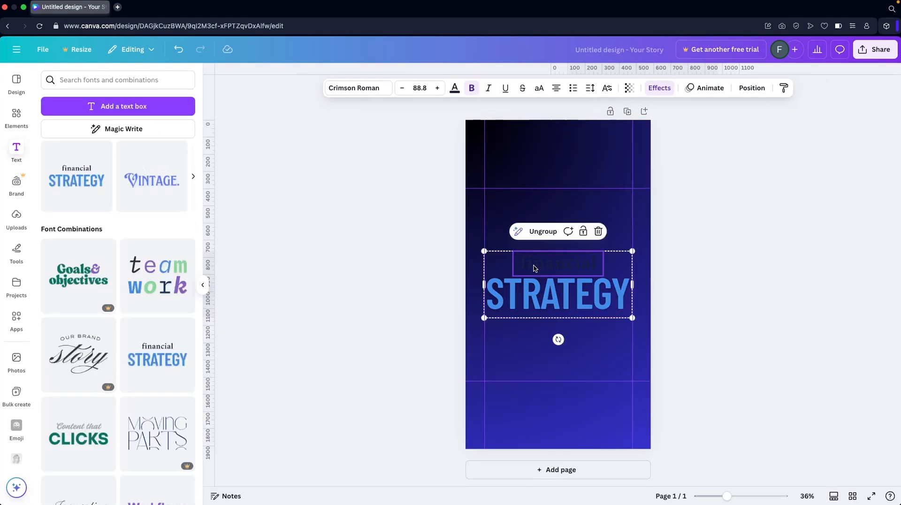
pyautogui.click(454, 88)
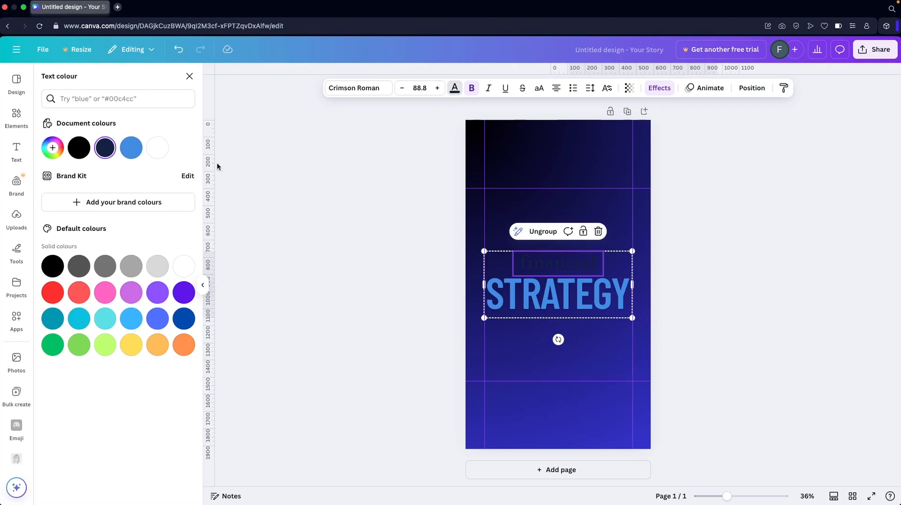
pyautogui.click(156, 144)
pyautogui.click(286, 200)
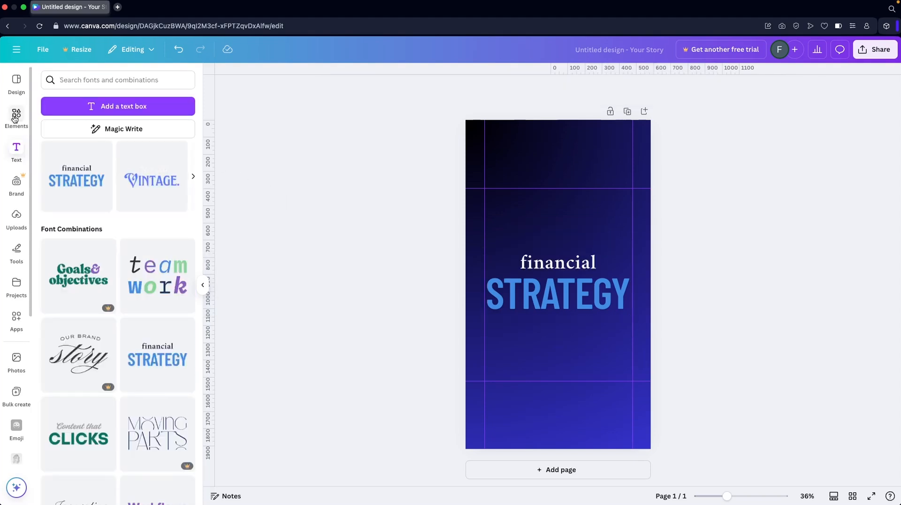
# - Search the graphics for money, add the green banknote stack and place it centred below the "STRATEGY" text
pyautogui.click(16, 115)
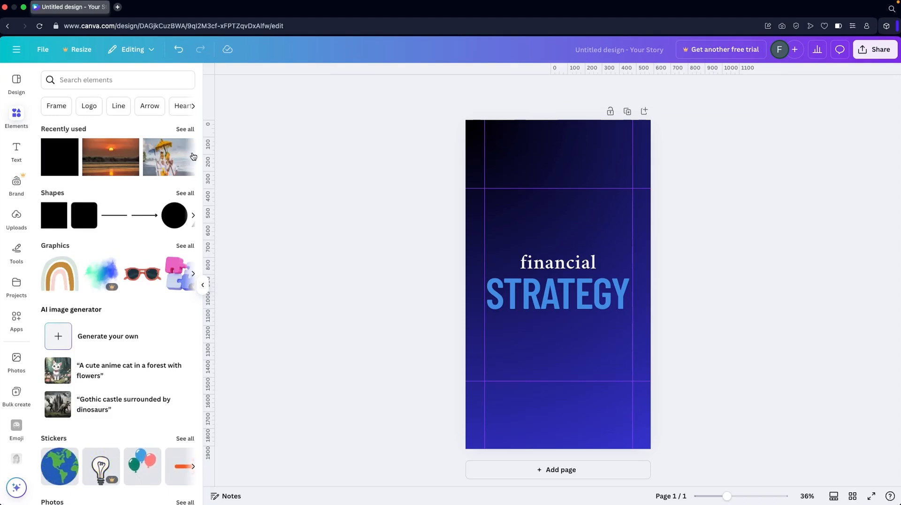
pyautogui.click(78, 81)
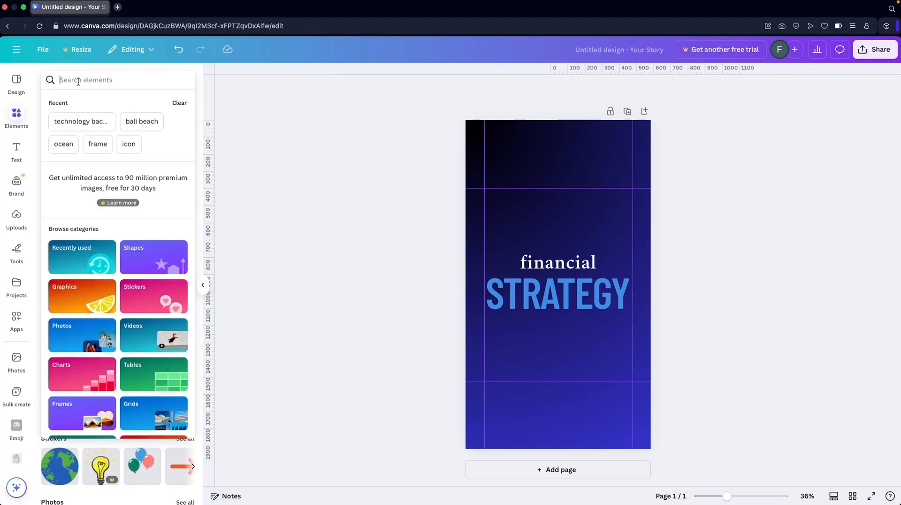
pyautogui.write('money')
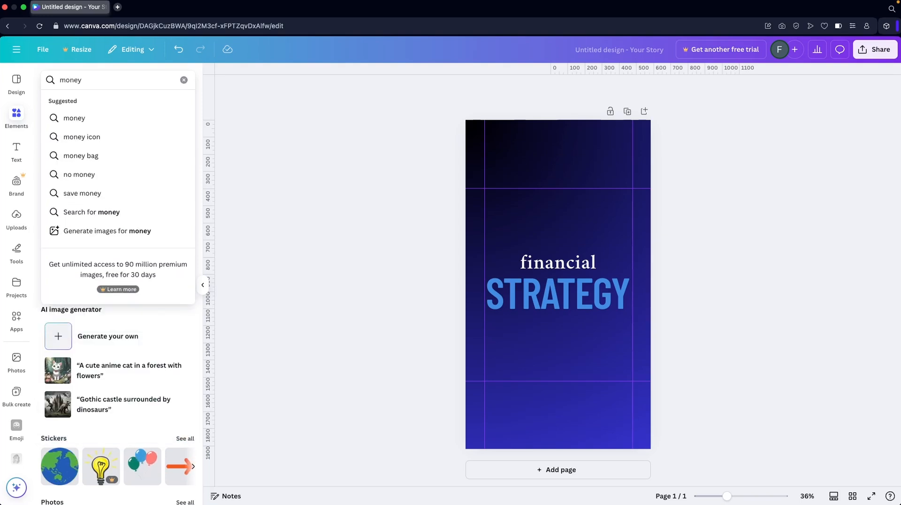
pyautogui.click(82, 118)
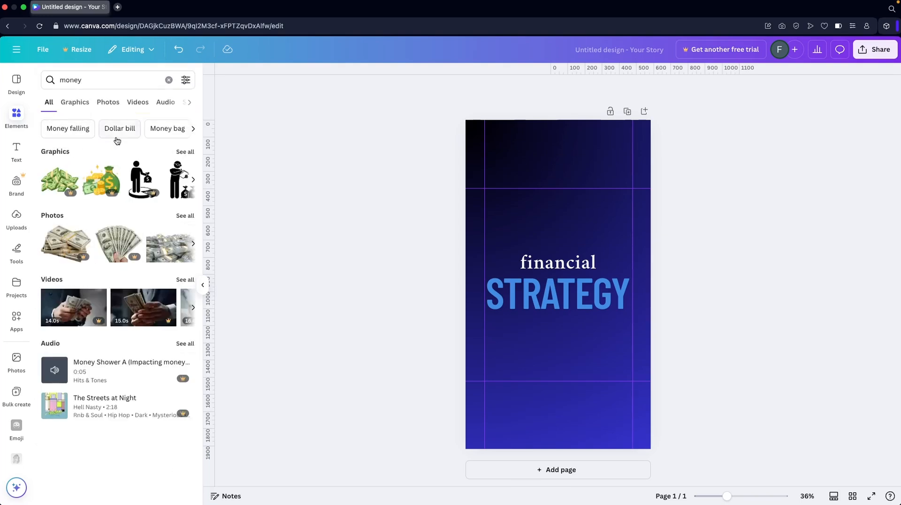
pyautogui.click(184, 152)
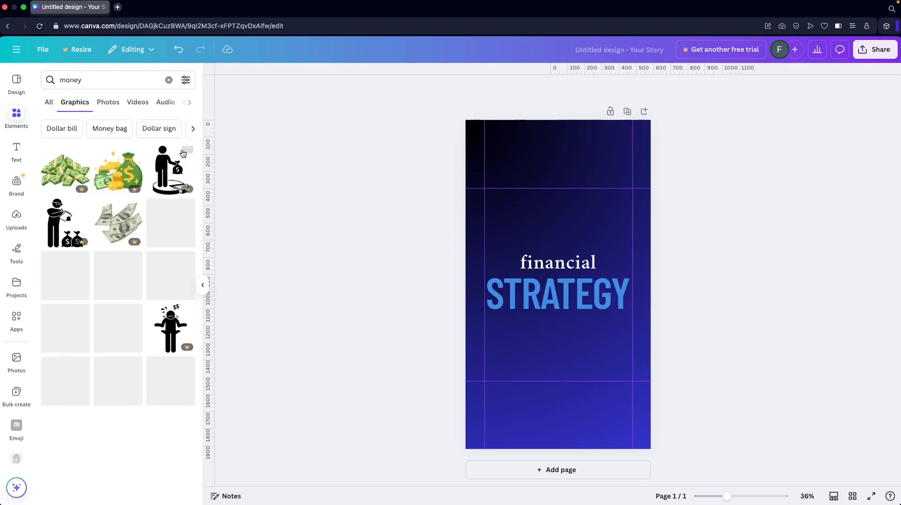
pyautogui.scroll(-2, 135, 257)
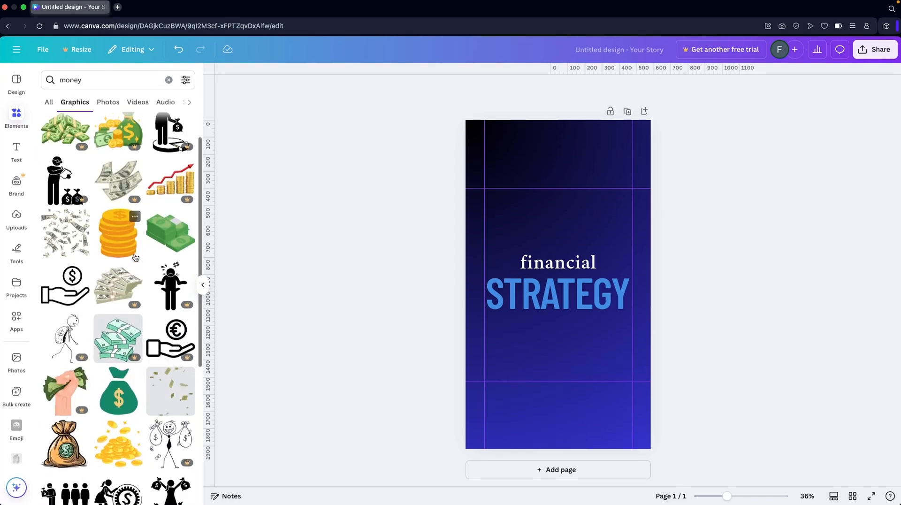
pyautogui.click(170, 232)
pyautogui.moveTo(561, 286); pyautogui.dragTo(561, 339)
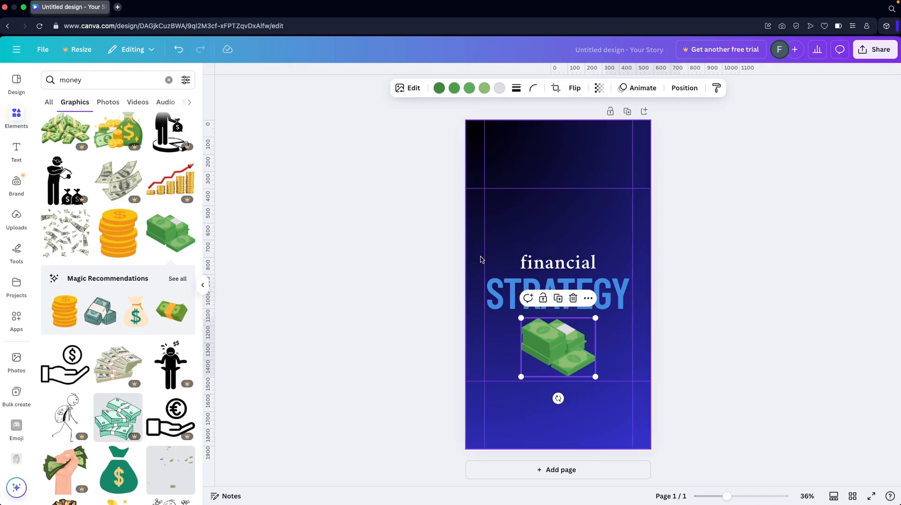
# - Move the heading and banknote stack up together to the page's vertical middle, and shift the stack slightly down from the heading
pyautogui.click(535, 261)
pyautogui.keyDown('shift'); pyautogui.click(545, 336); pyautogui.keyUp('shift')
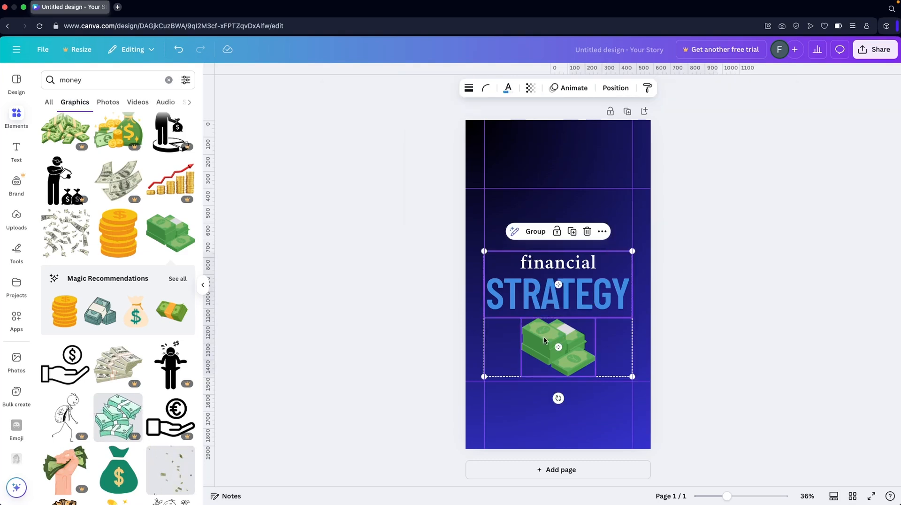
pyautogui.moveTo(544, 336); pyautogui.dragTo(544, 308)
pyautogui.click(390, 272)
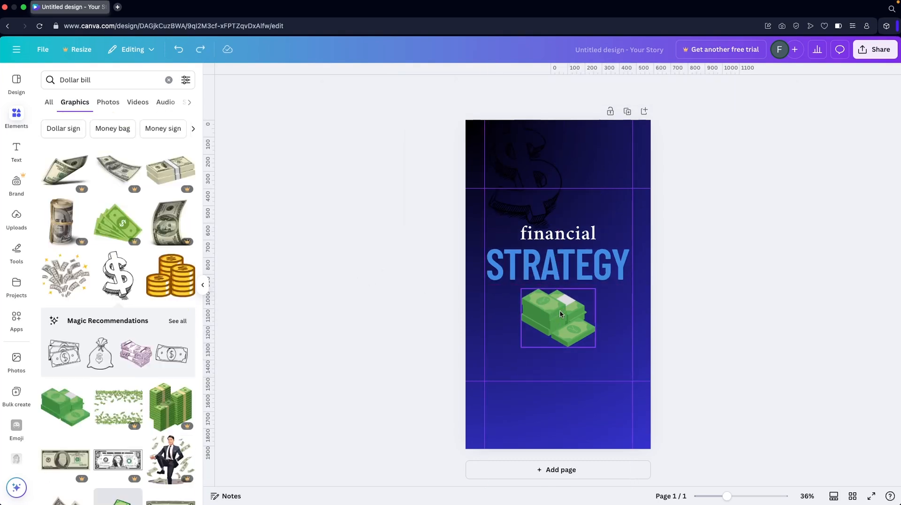
pyautogui.click(560, 314)
pyautogui.moveTo(560, 314); pyautogui.dragTo(560, 319)
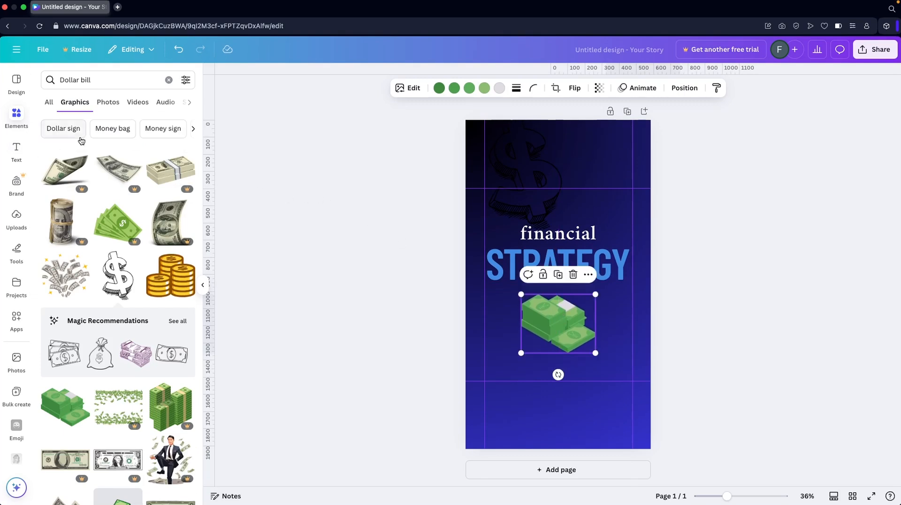
# - Search the graphics for border, try the orange curved corner, and instead place the recommended blue wave in the lower-right corner of the margin guides
pyautogui.doubleClick(100, 82)
pyautogui.click(101, 82)
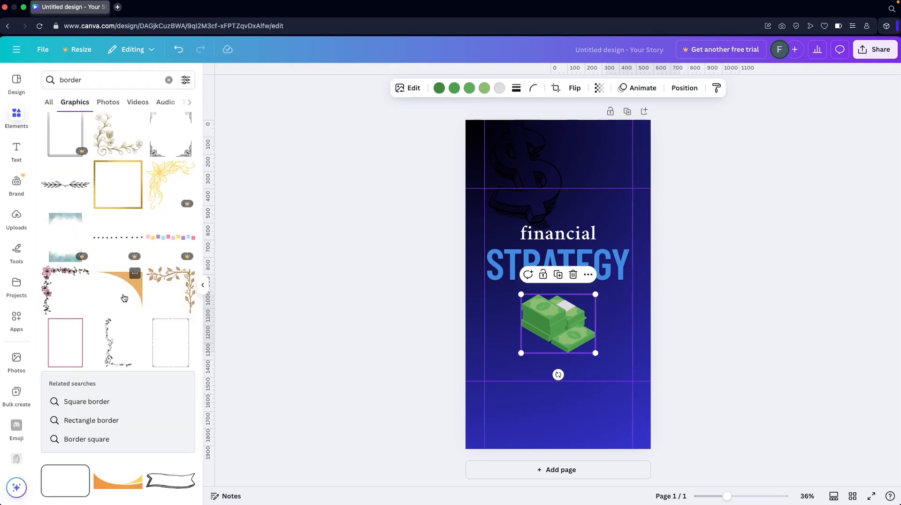
pyautogui.click(124, 299)
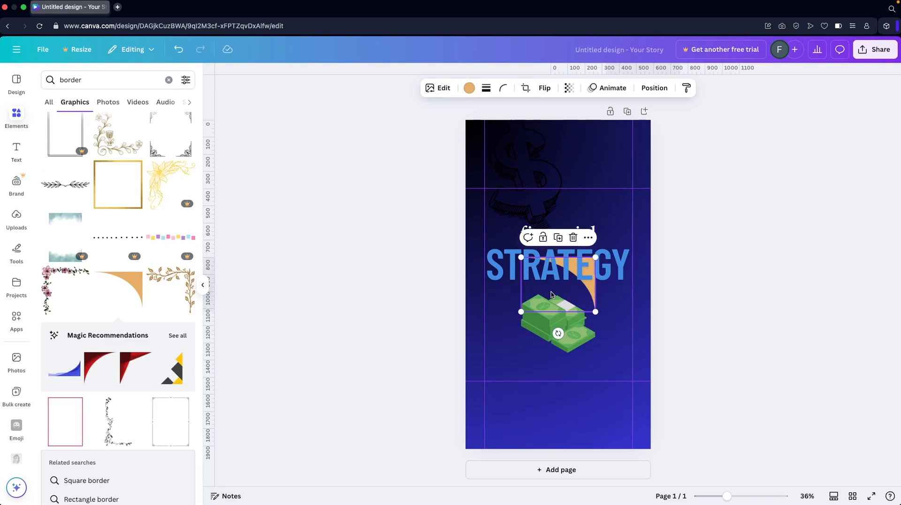
pyautogui.press('super+z')
pyautogui.click(66, 368)
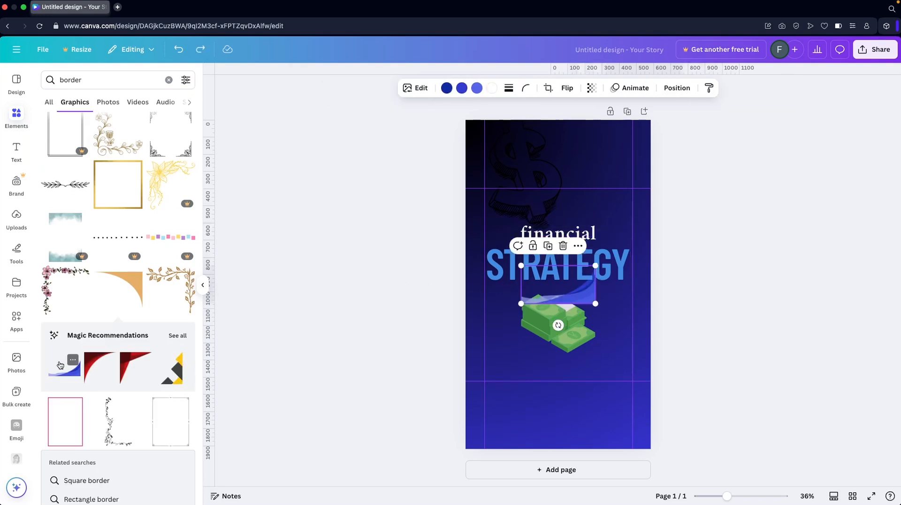
pyautogui.moveTo(585, 300); pyautogui.dragTo(622, 375)
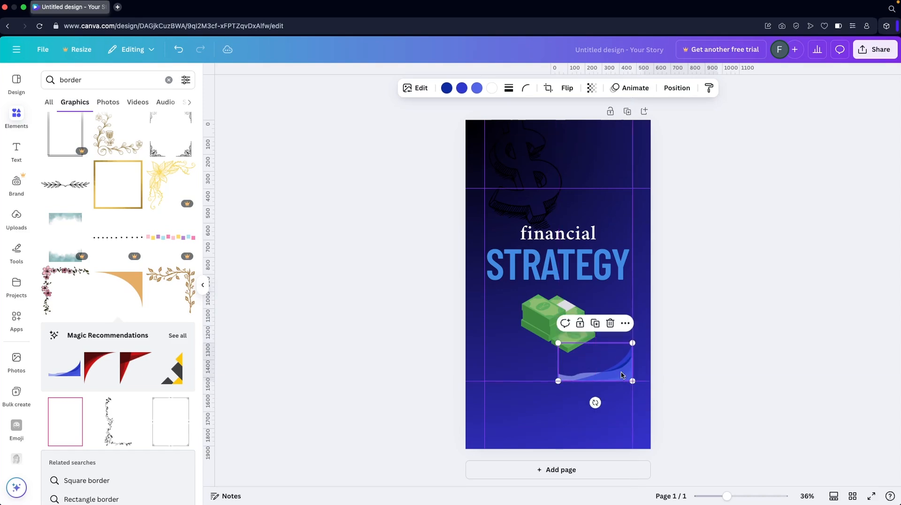
# - Recolour the wave graphic's four colours to white, light grey, medium grey and dark grey, in that order
pyautogui.click(446, 88)
pyautogui.click(184, 175)
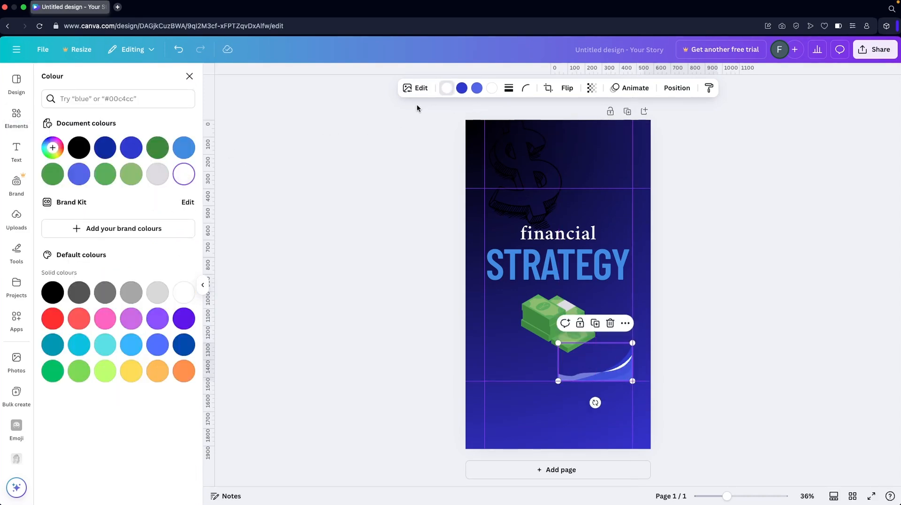
pyautogui.click(462, 88)
pyautogui.click(162, 171)
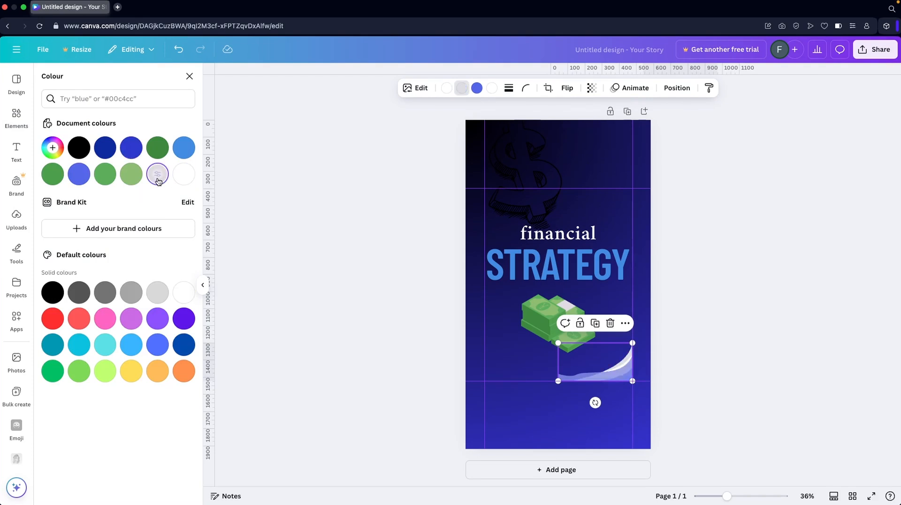
pyautogui.click(478, 88)
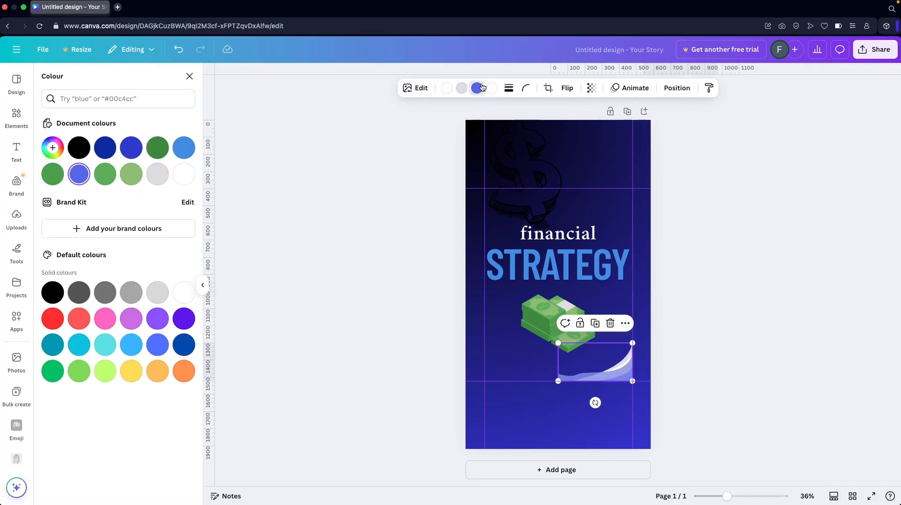
pyautogui.click(104, 292)
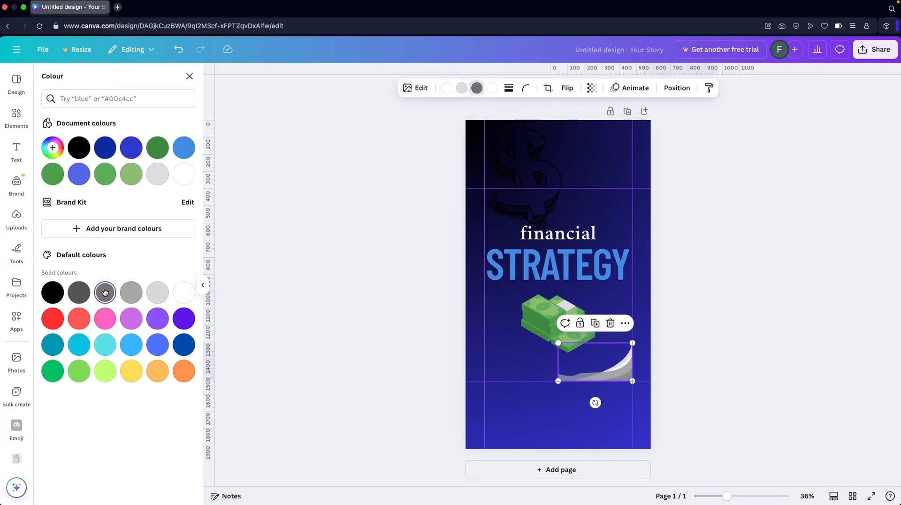
pyautogui.click(491, 88)
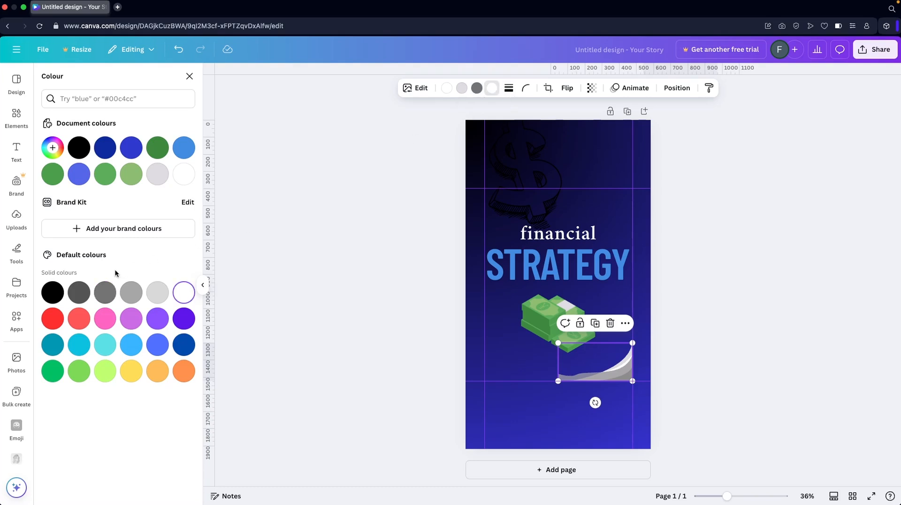
pyautogui.click(75, 293)
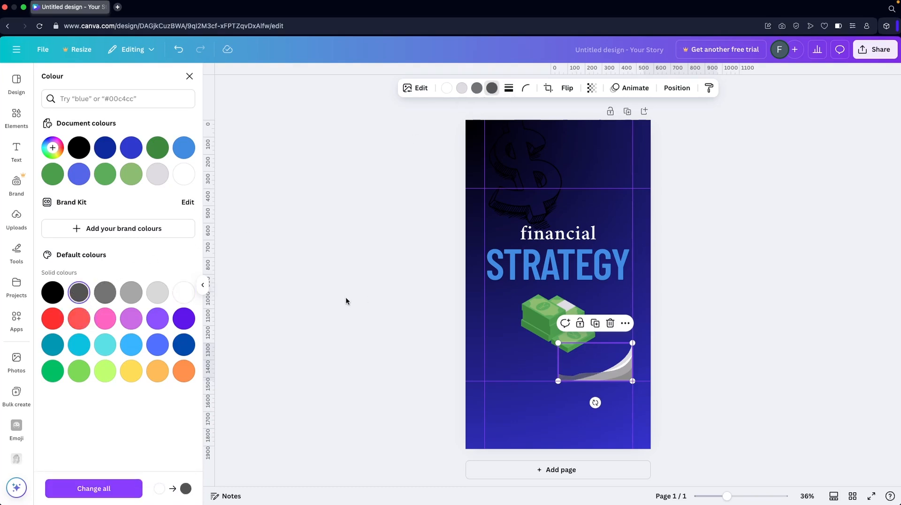
pyautogui.press('Escape')
pyautogui.press('Escape')
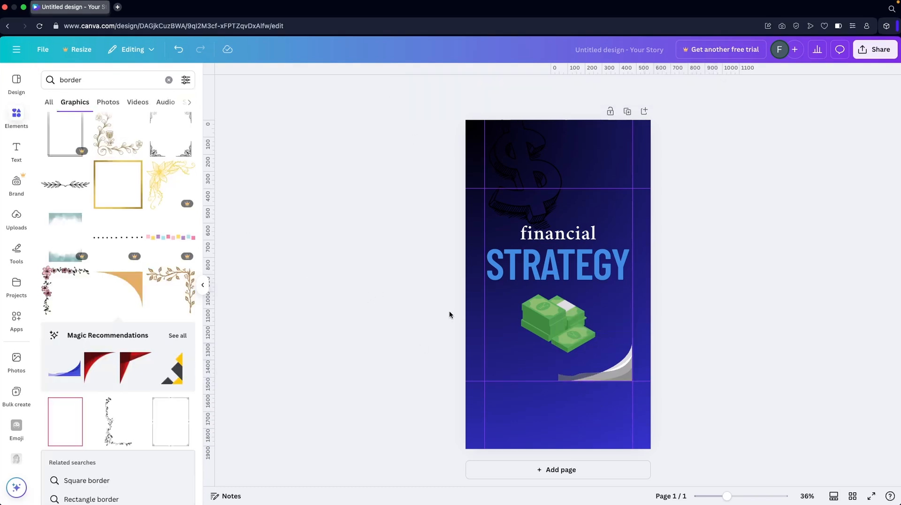
# - Enlarge the wave graphic to span from the left to the right margin guide, resting on the lower guide
pyautogui.click(567, 376)
pyautogui.moveTo(559, 381); pyautogui.dragTo(515, 384)
pyautogui.moveTo(619, 375); pyautogui.dragTo(620, 358)
pyautogui.click(726, 321)
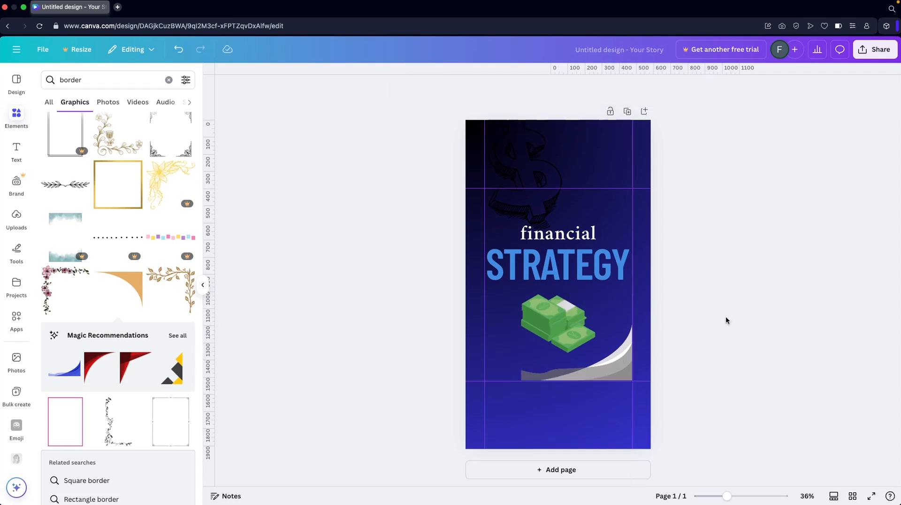
pyautogui.click(632, 350)
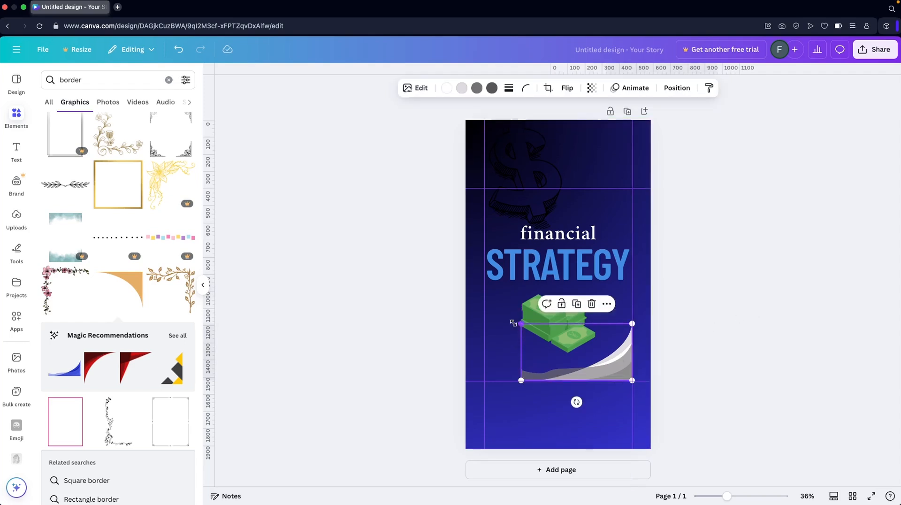
pyautogui.moveTo(513, 323); pyautogui.dragTo(482, 313)
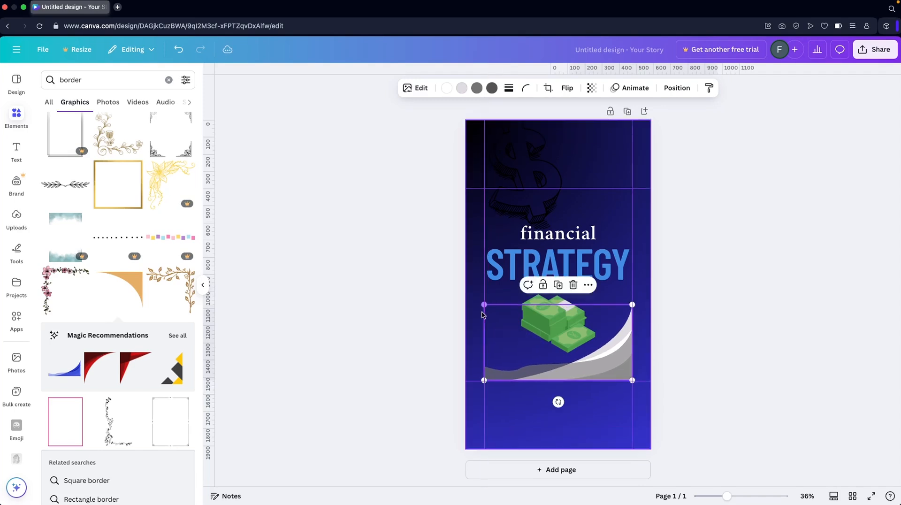
# - Delete the faint dollar-sign graphic, try the grey and yellow-to-pink gradients on the background rectangle, and settle on the default black-to-blue gradient
pyautogui.click(402, 298)
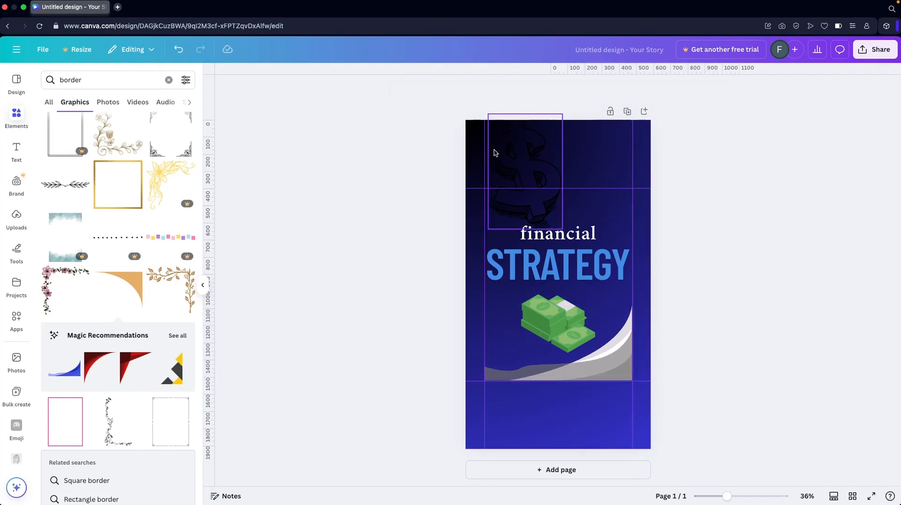
pyautogui.click(559, 141)
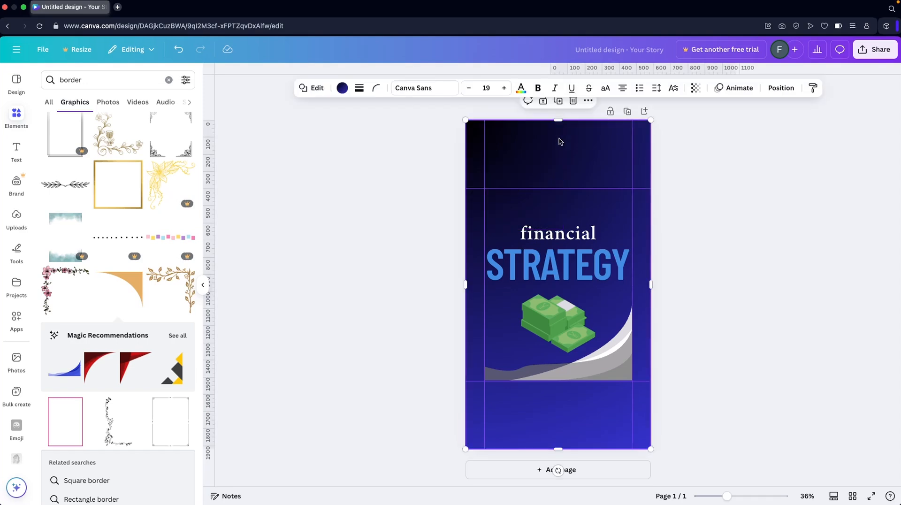
pyautogui.click(343, 88)
pyautogui.click(131, 440)
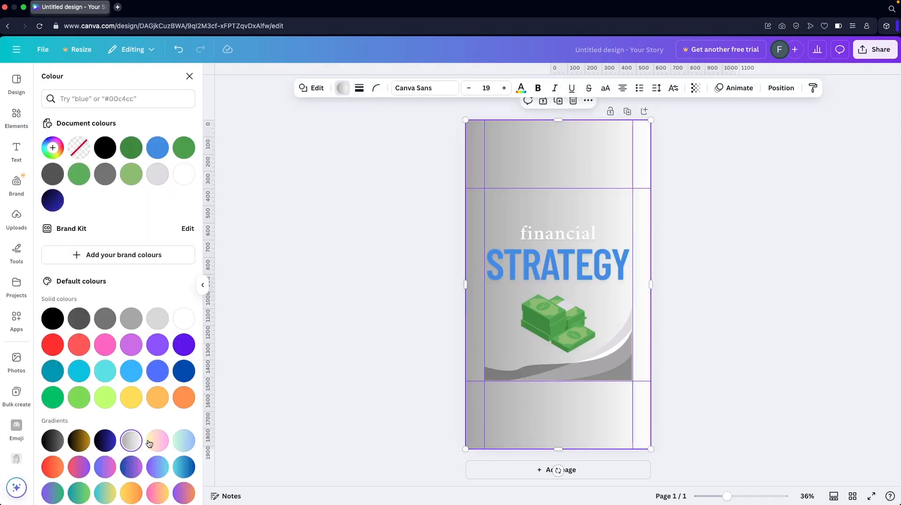
pyautogui.click(157, 440)
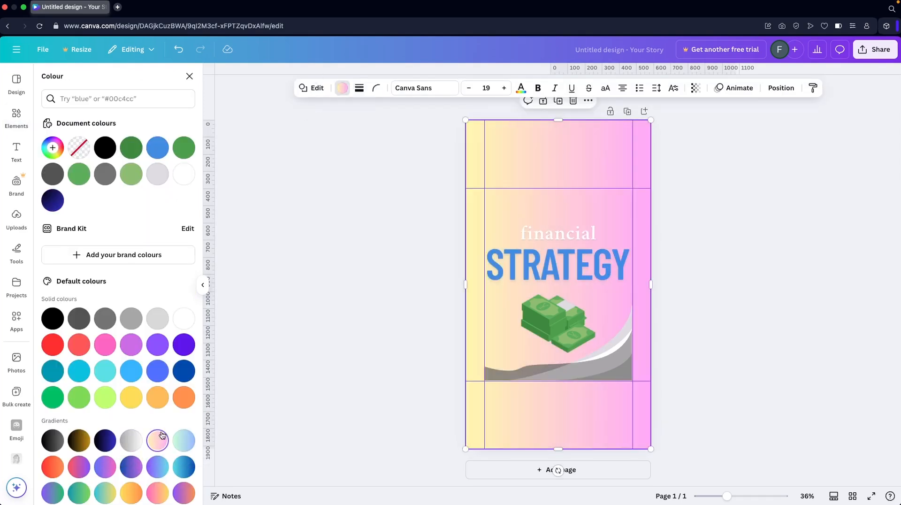
pyautogui.click(105, 441)
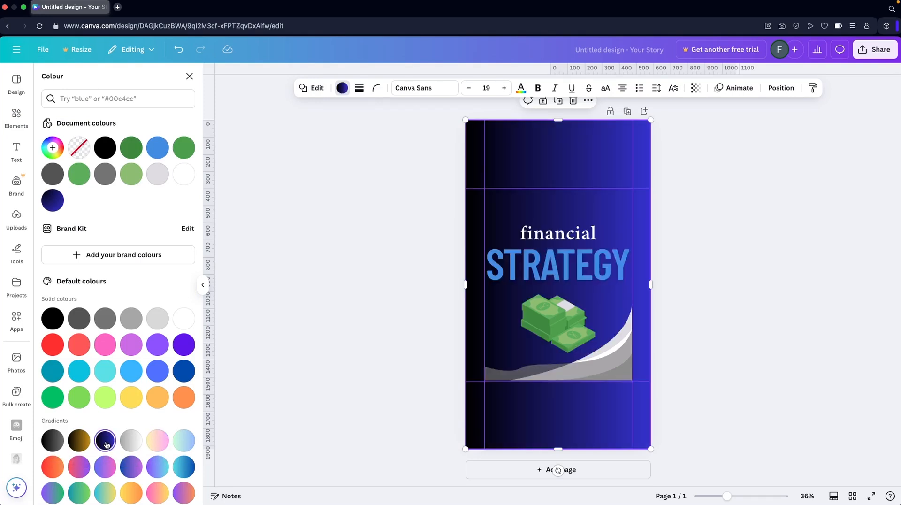
pyautogui.click(306, 243)
# - Examine the STRATEGY heading's font choices, its arrangement settings and the page's layer order
pyautogui.click(530, 269)
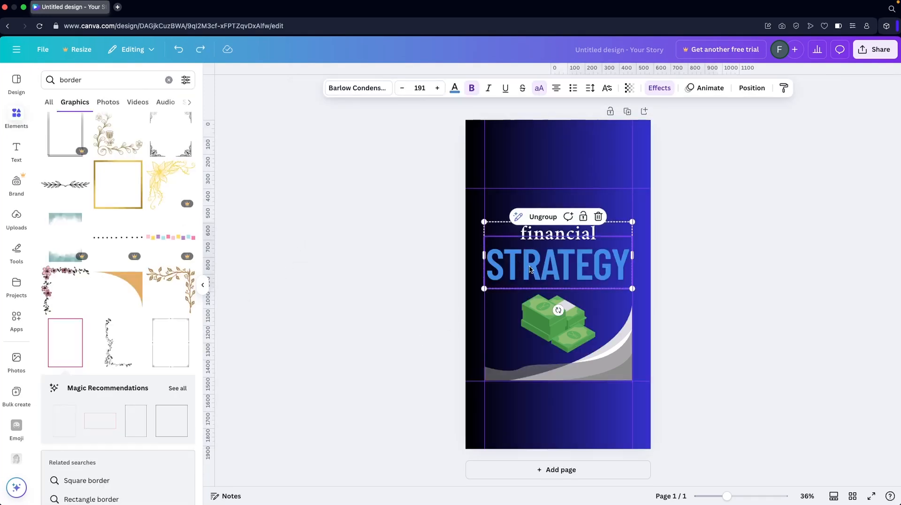
pyautogui.click(371, 92)
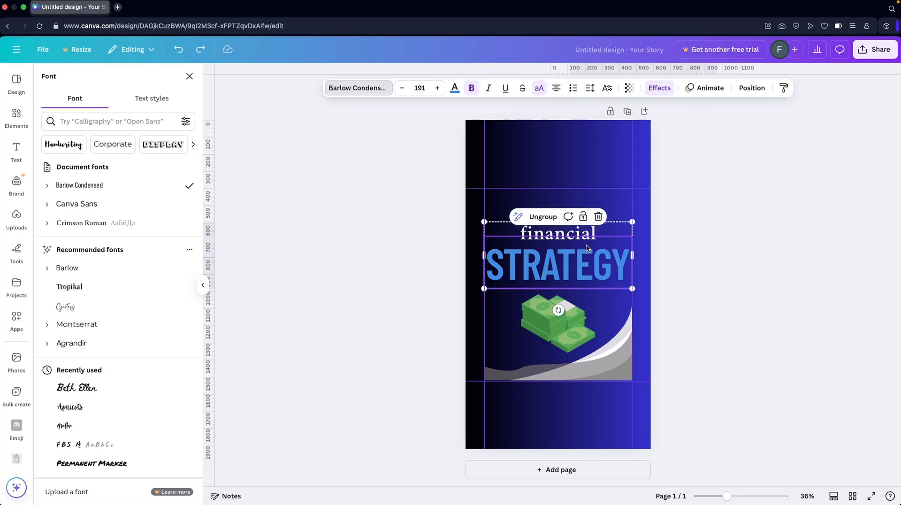
pyautogui.click(752, 89)
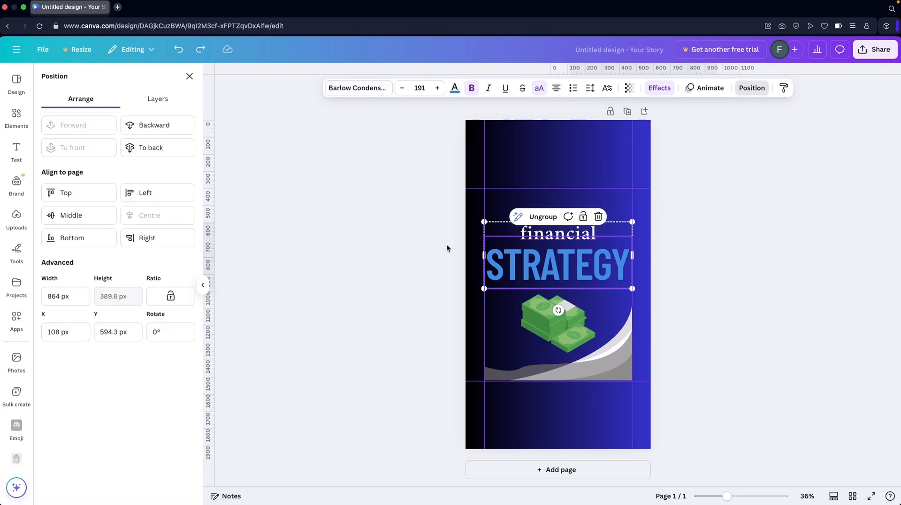
pyautogui.click(159, 100)
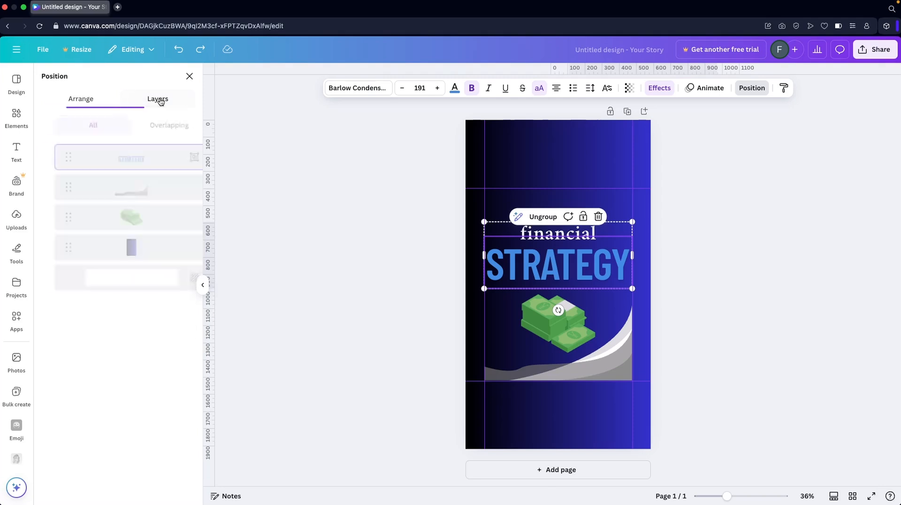
pyautogui.click(87, 108)
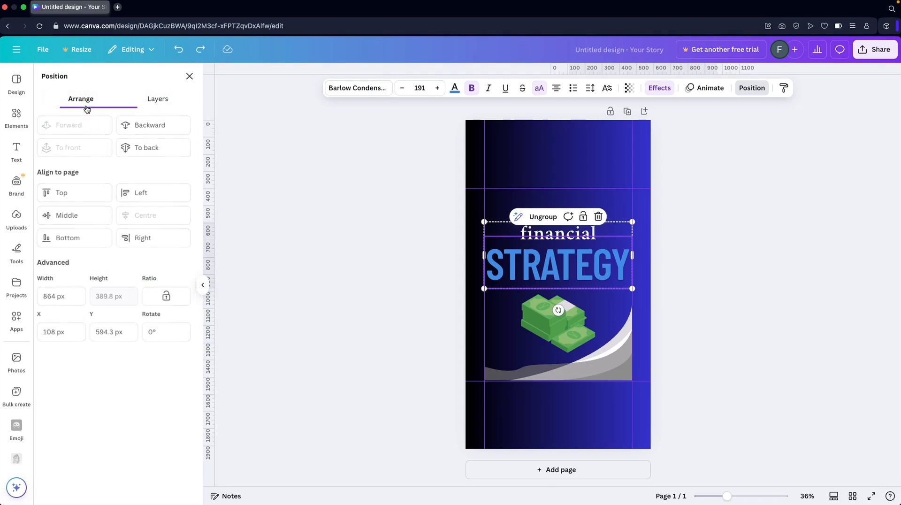
pyautogui.click(395, 239)
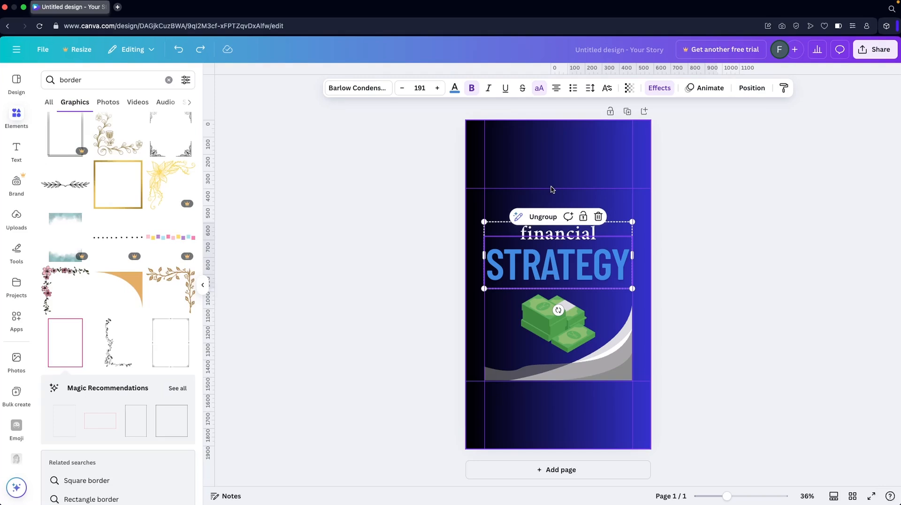
# - Duplicate the story page with its background, heading, banknote stack and wave graphic
pyautogui.click(628, 113)
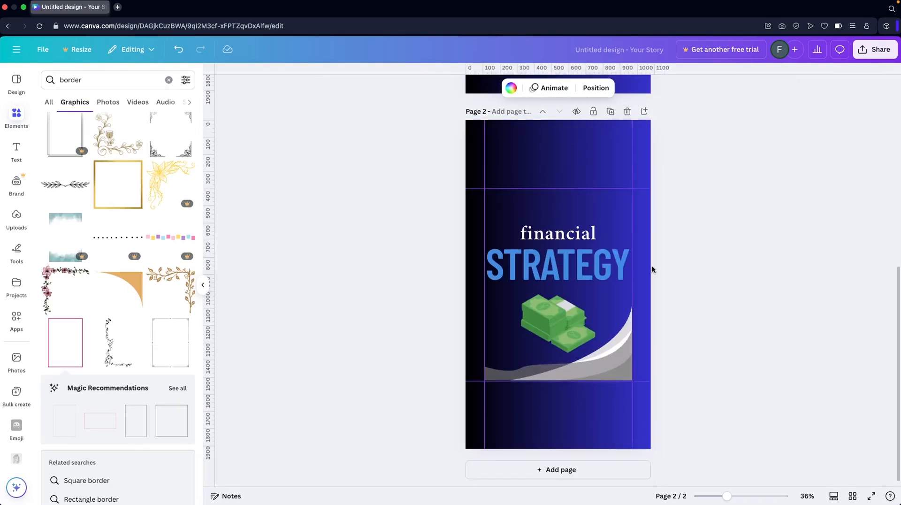